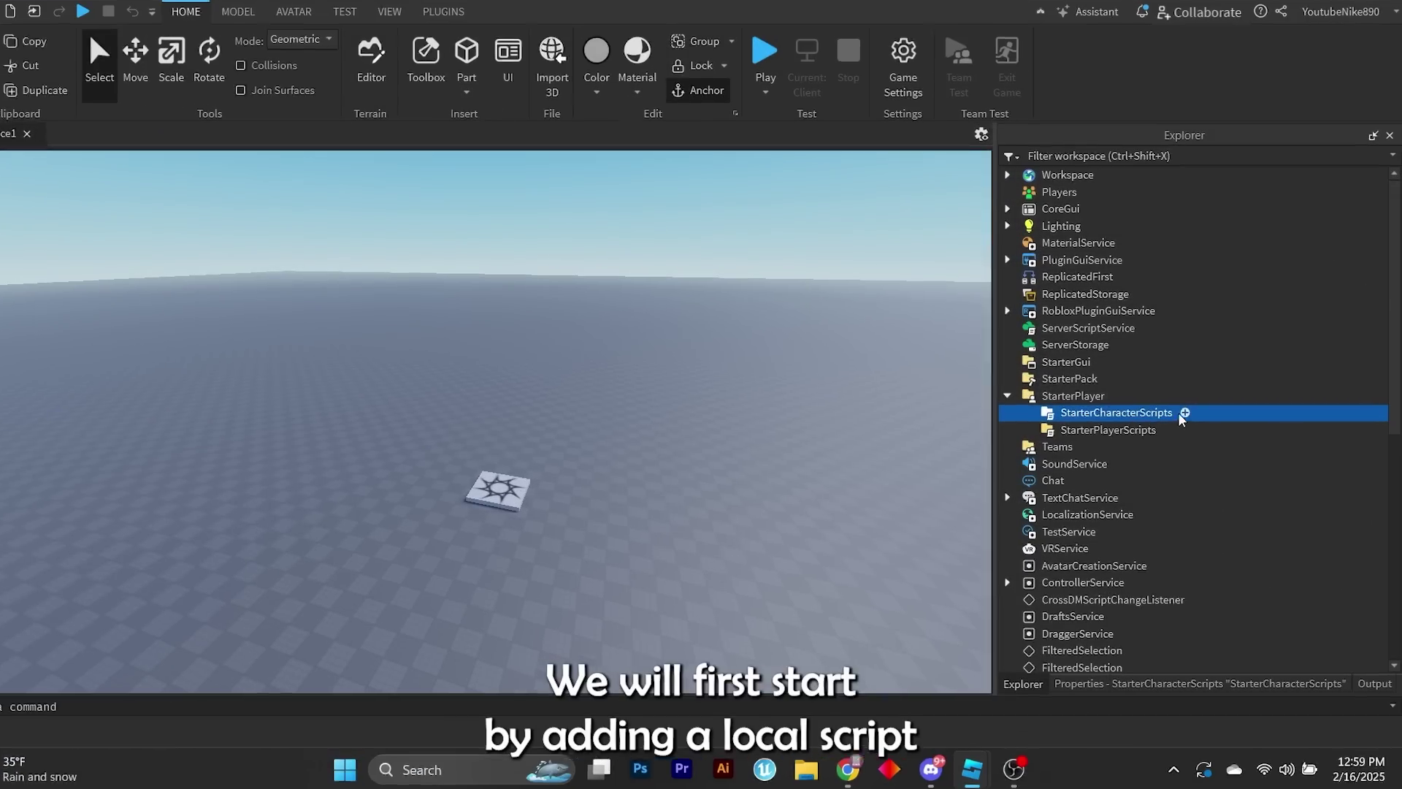
- Insert a LocalScript into StarterCharacterScripts and rename it Flight
{"action": "left_click", "coordinate": [1193, 409]}
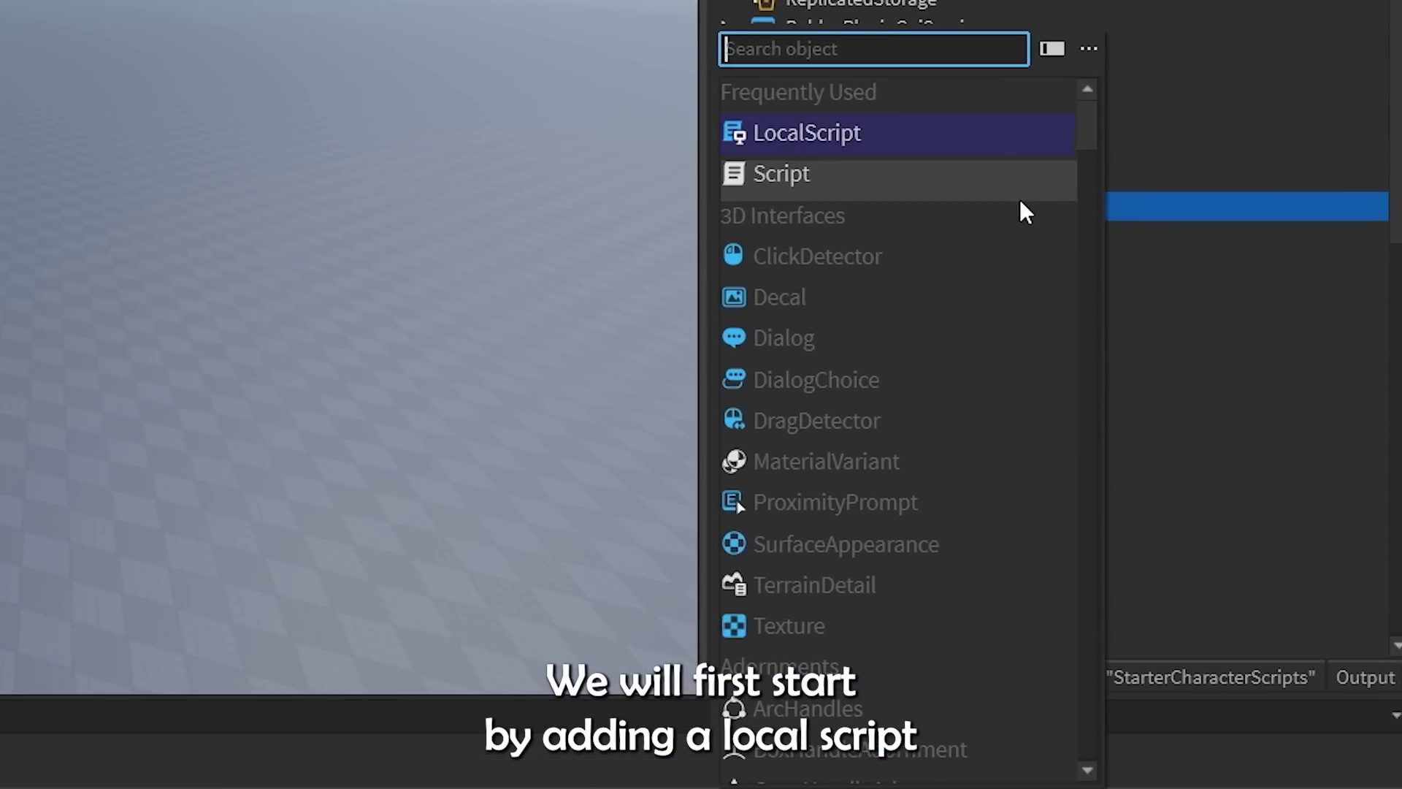
{"action": "left_click", "coordinate": [845, 142]}
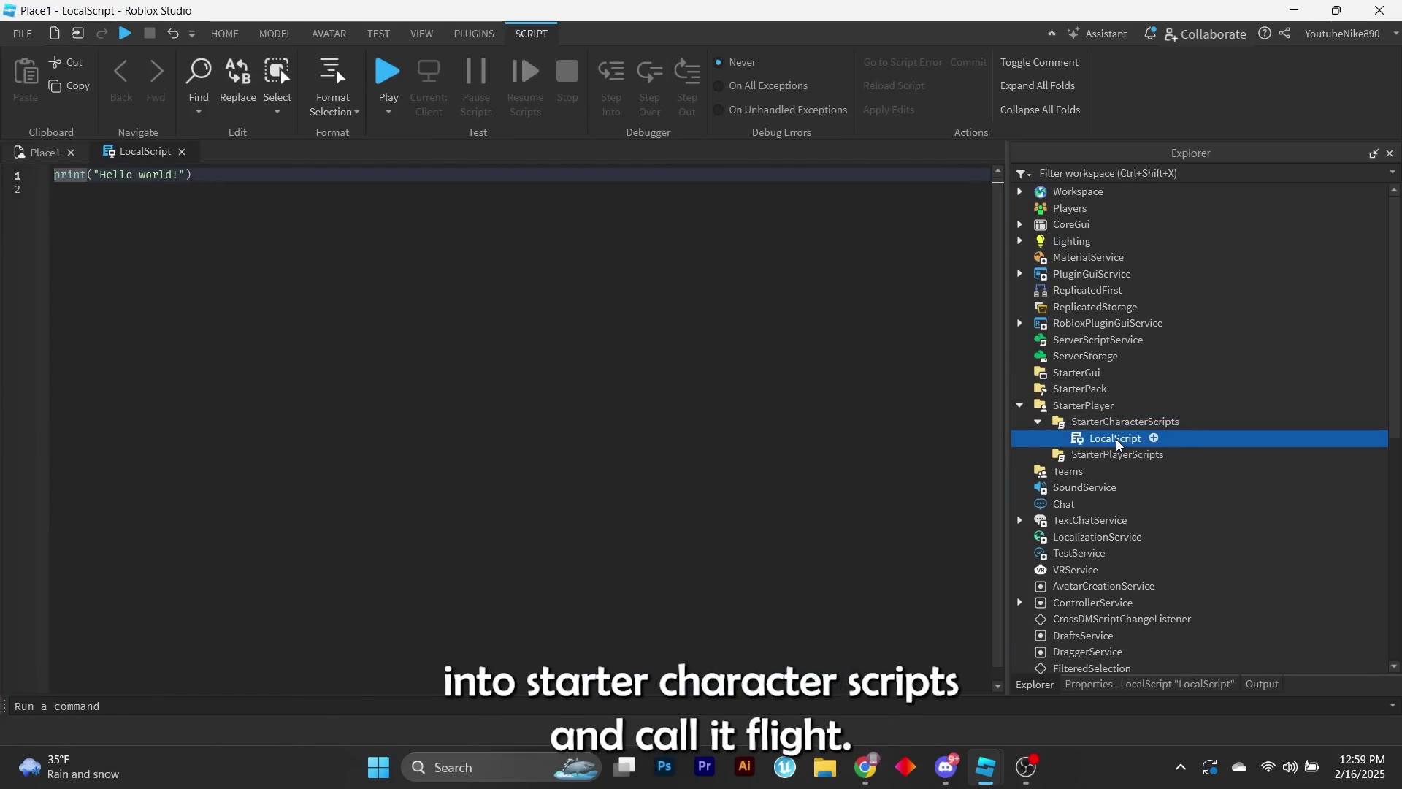
{"action": "double_click", "coordinate": [1116, 439]}
{"action": "type", "text": "Fli"}
{"action": "type", "text": "ght"}
{"action": "key", "text": "Return"}
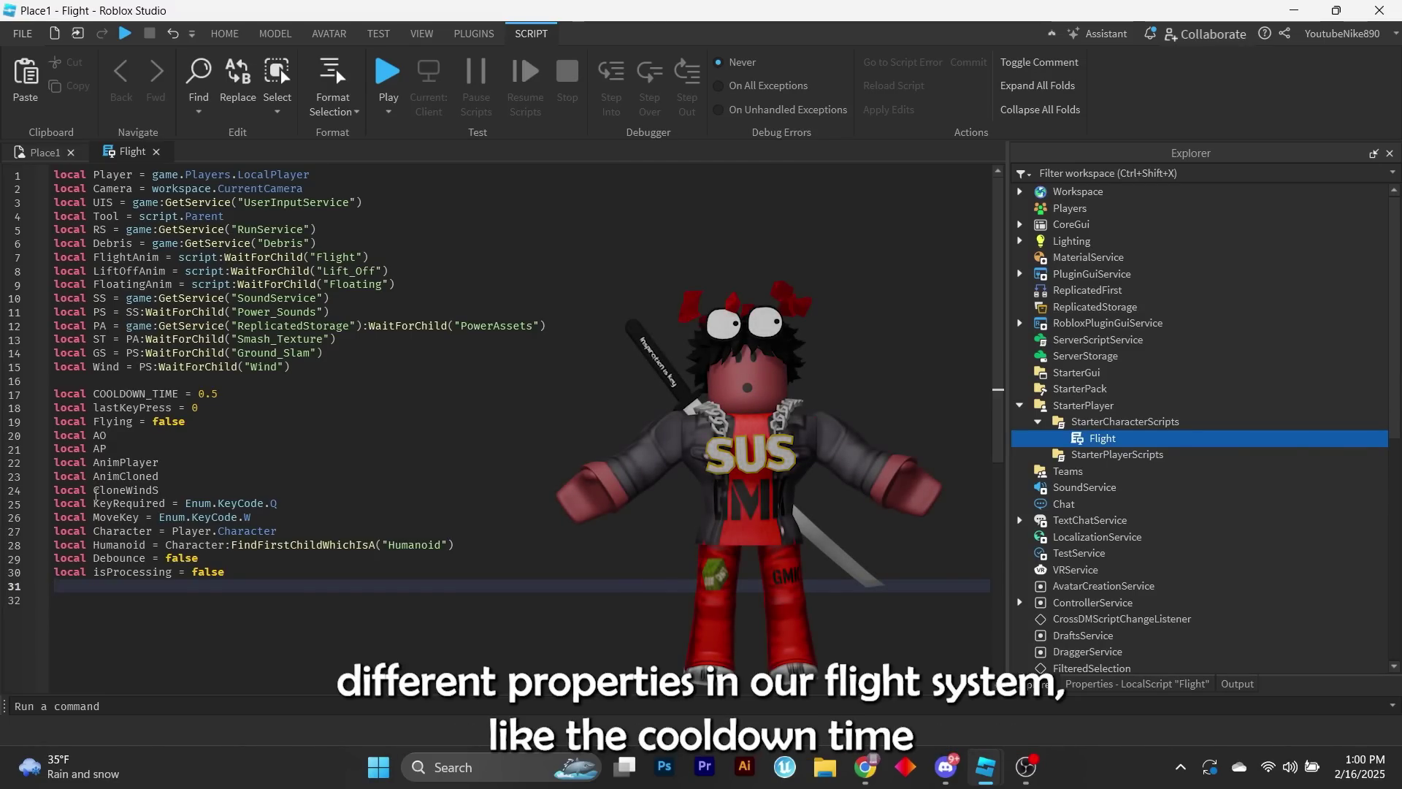
- Write the flight variables and a System function that triggers effects, animations and alignment constraints
{"action": "key", "text": "Return"}
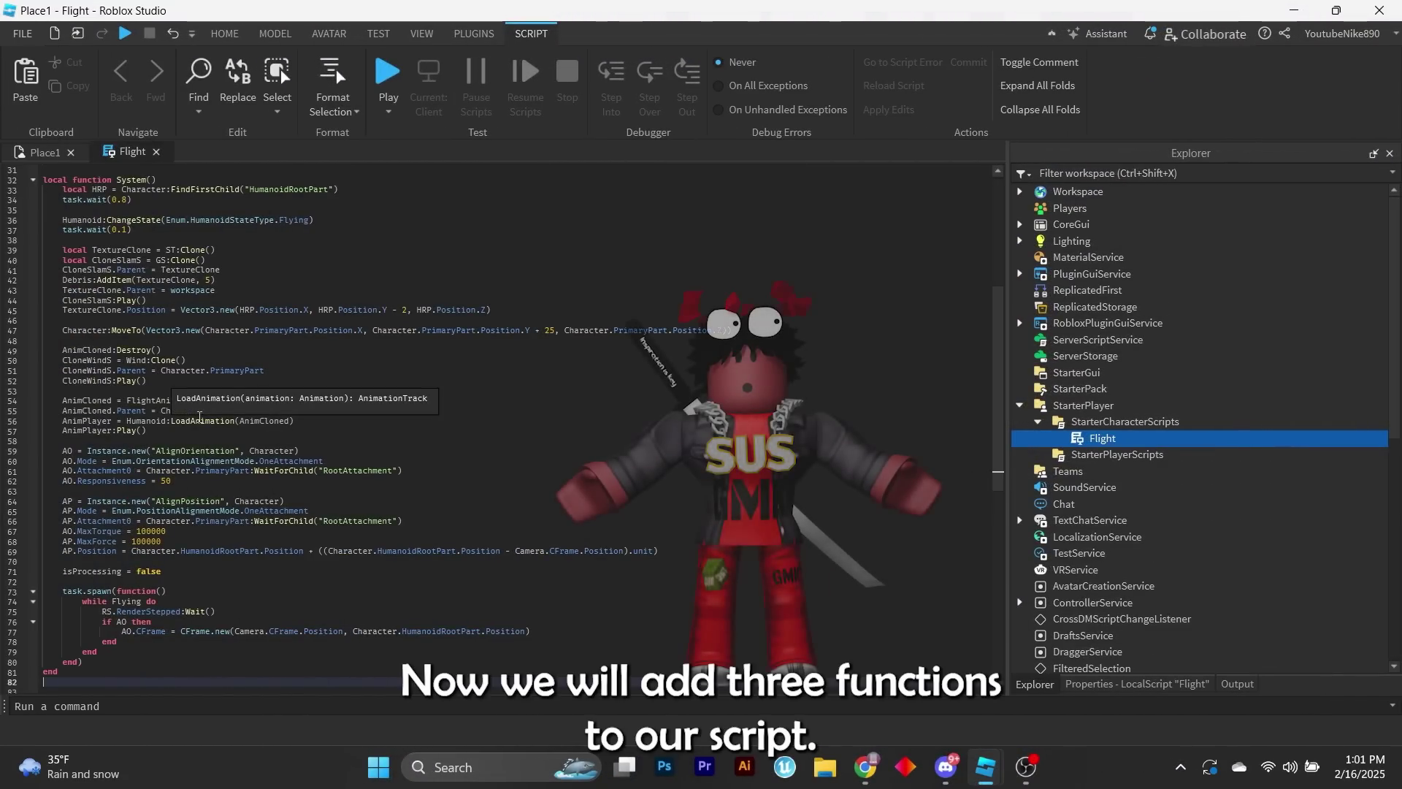
{"action": "scroll", "coordinate": [439, 416], "scroll_direction": "up", "scroll_amount": 2, "text": "ctrl"}
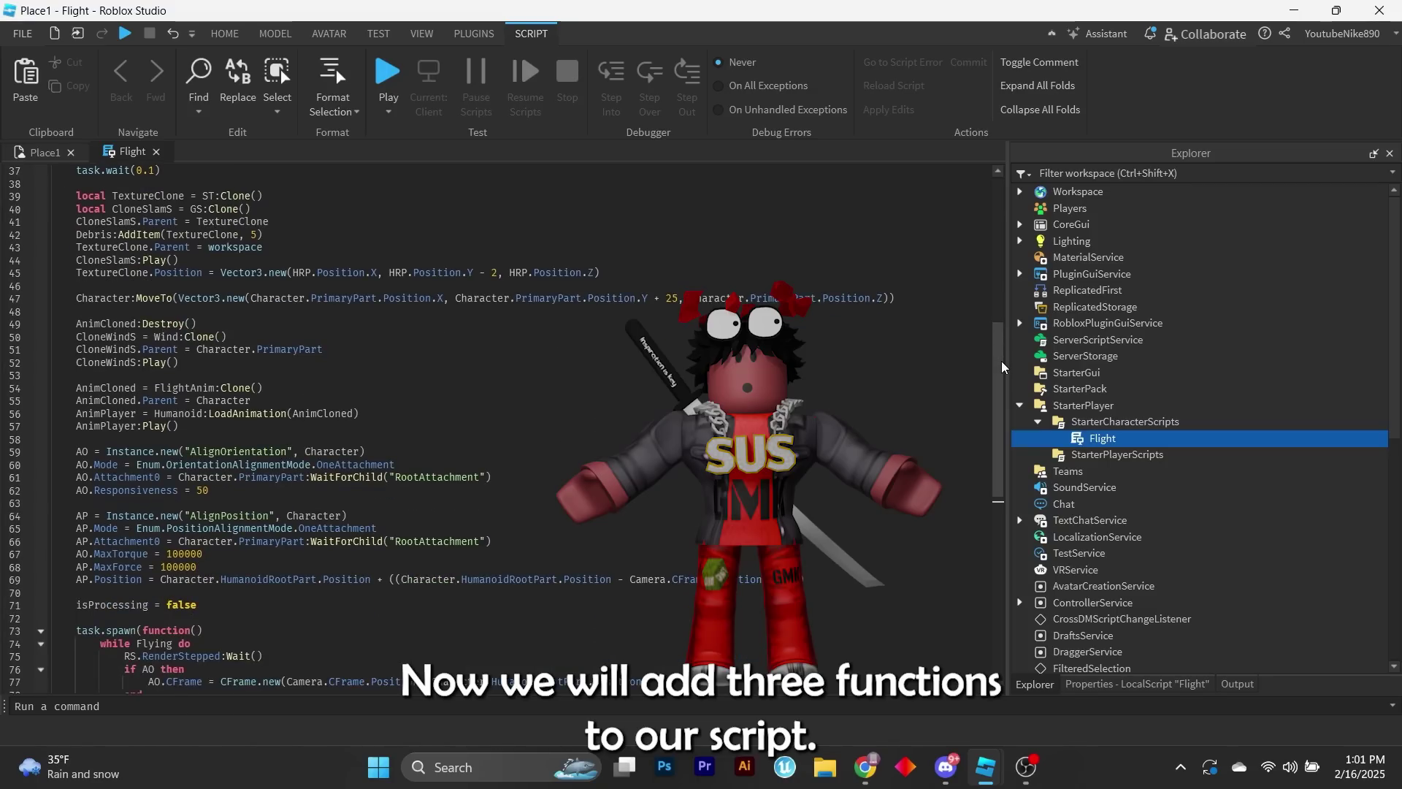
{"action": "scroll", "coordinate": [461, 474], "scroll_direction": "down", "scroll_amount": 2, "text": "ctrl"}
{"action": "scroll", "coordinate": [462, 474], "scroll_direction": "down", "scroll_amount": 2, "text": "ctrl"}
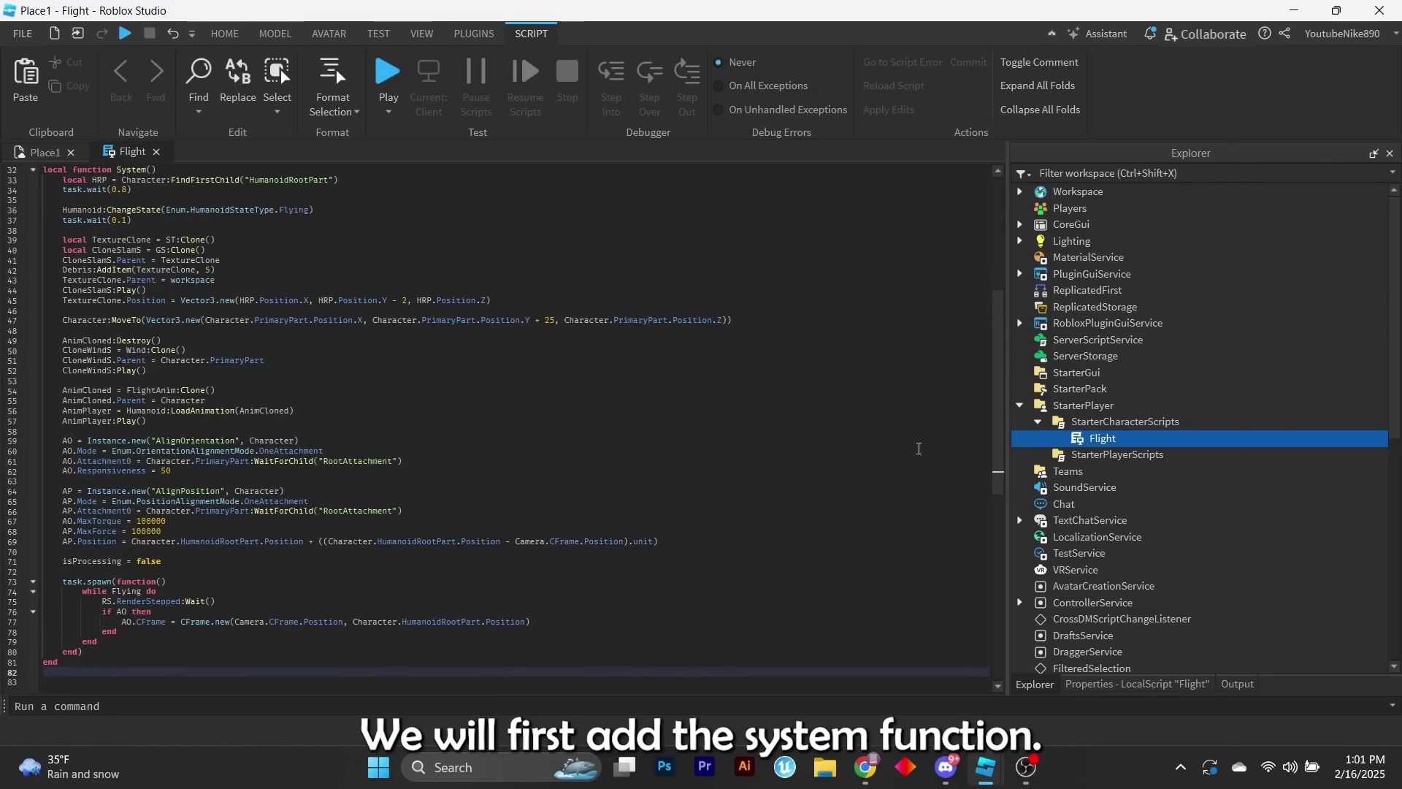
{"action": "scroll", "coordinate": [994, 370], "scroll_direction": "up", "scroll_amount": 1}
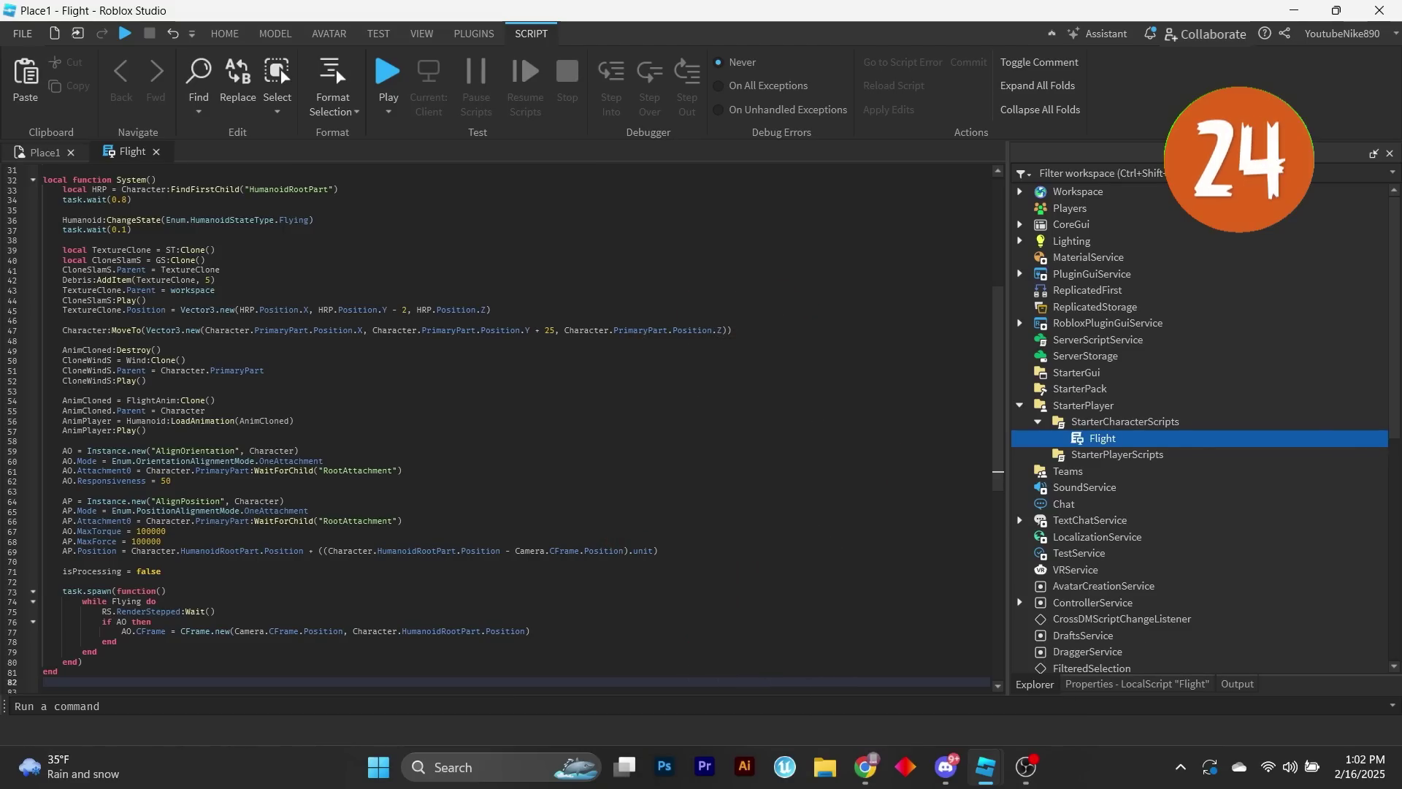
- Write StartFlying to disable humanoid states, play the lift-off animation and call System
{"action": "key", "text": "alt+Tab"}
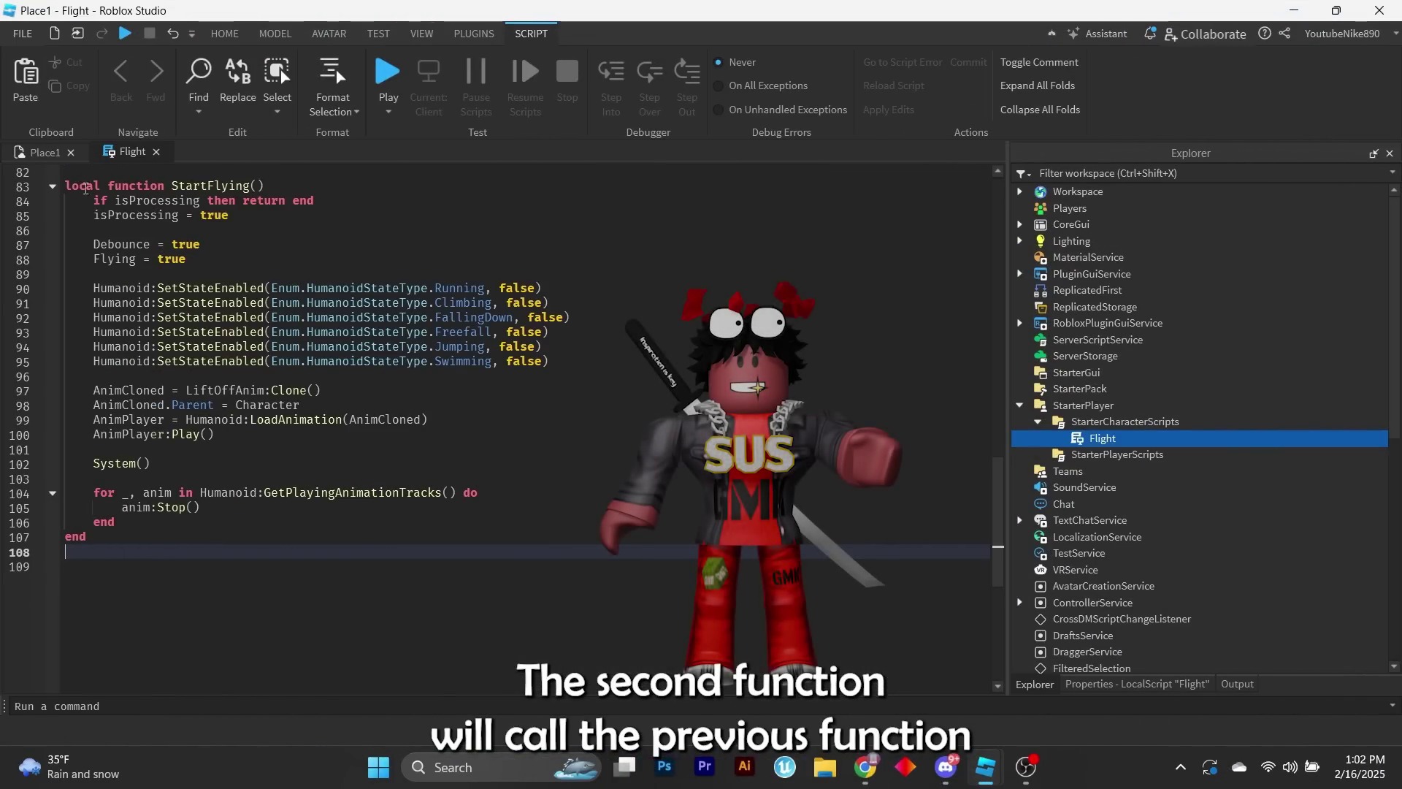
- Write StopFlying below StartFlying to re-enable humanoid states, land, and destroy effects
{"action": "mouse_move", "coordinate": [65, 185]}
{"action": "left_mouse_down"}
{"action": "mouse_move", "coordinate": [266, 460]}
{"action": "mouse_move", "coordinate": [245, 547]}
{"action": "left_mouse_up"}
{"action": "left_click", "coordinate": [246, 547]}
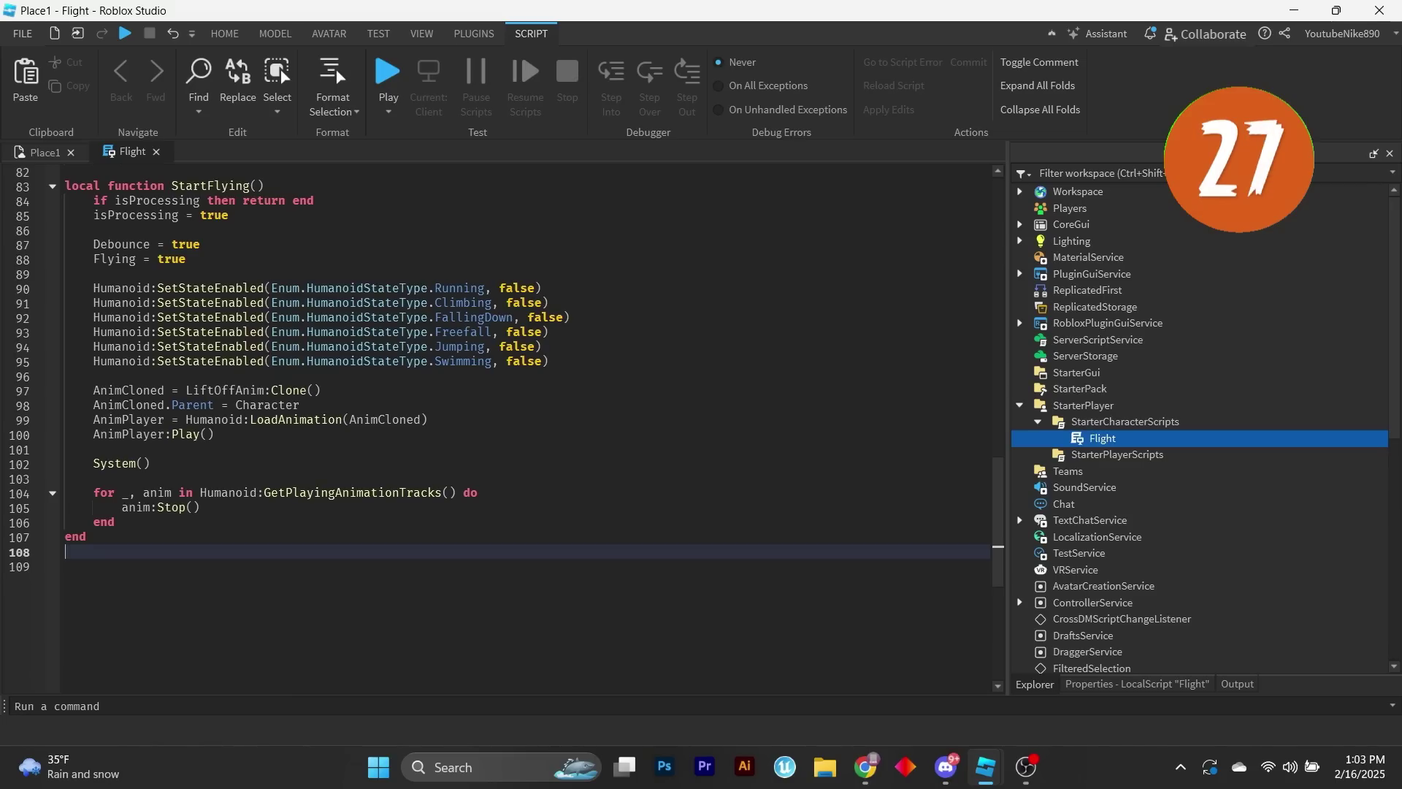
{"action": "key", "text": "alt+Tab"}
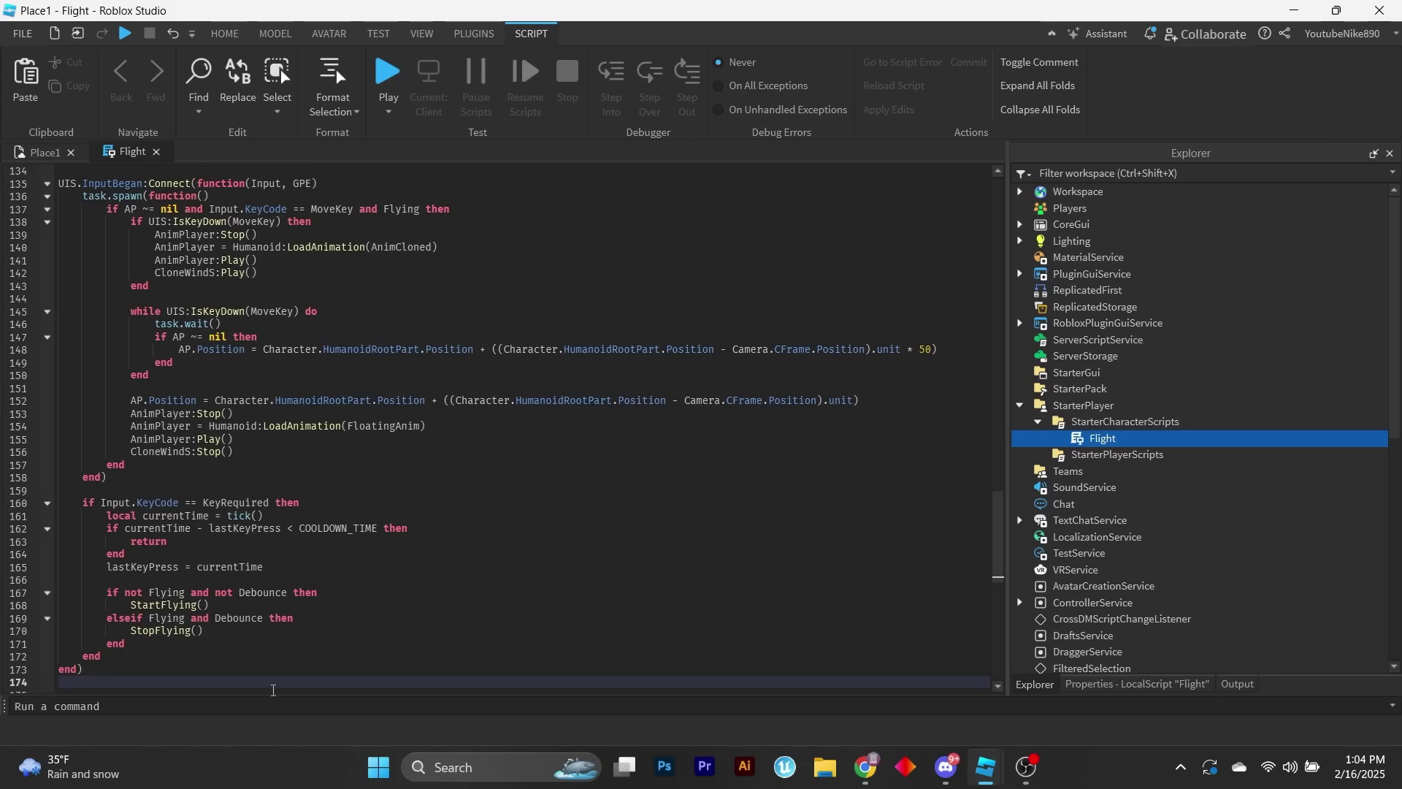
- Write the UIS.InputBegan handler that toggles flying with a cooldown
{"action": "key", "text": "Return"}
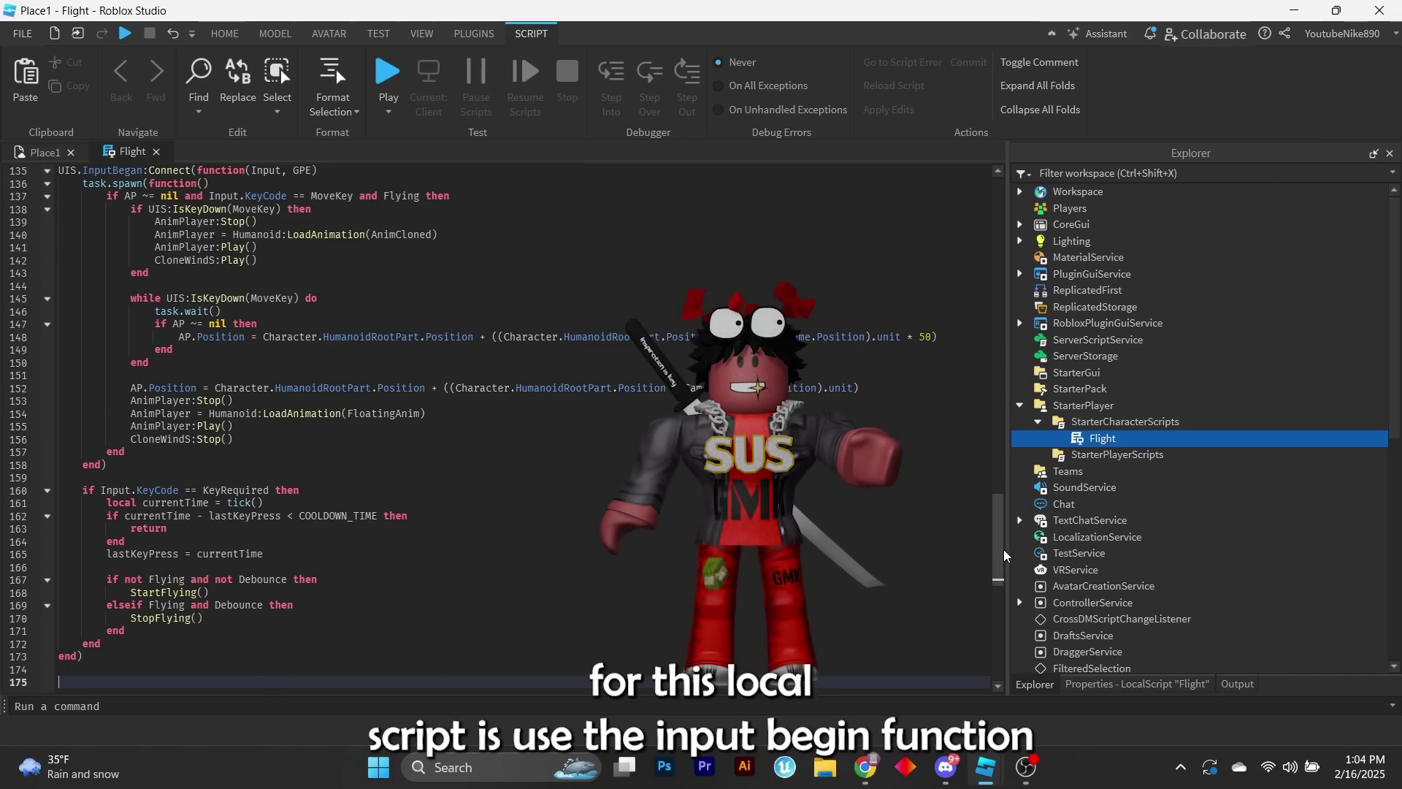
{"action": "scroll", "coordinate": [1004, 550], "scroll_direction": "up", "scroll_amount": 1}
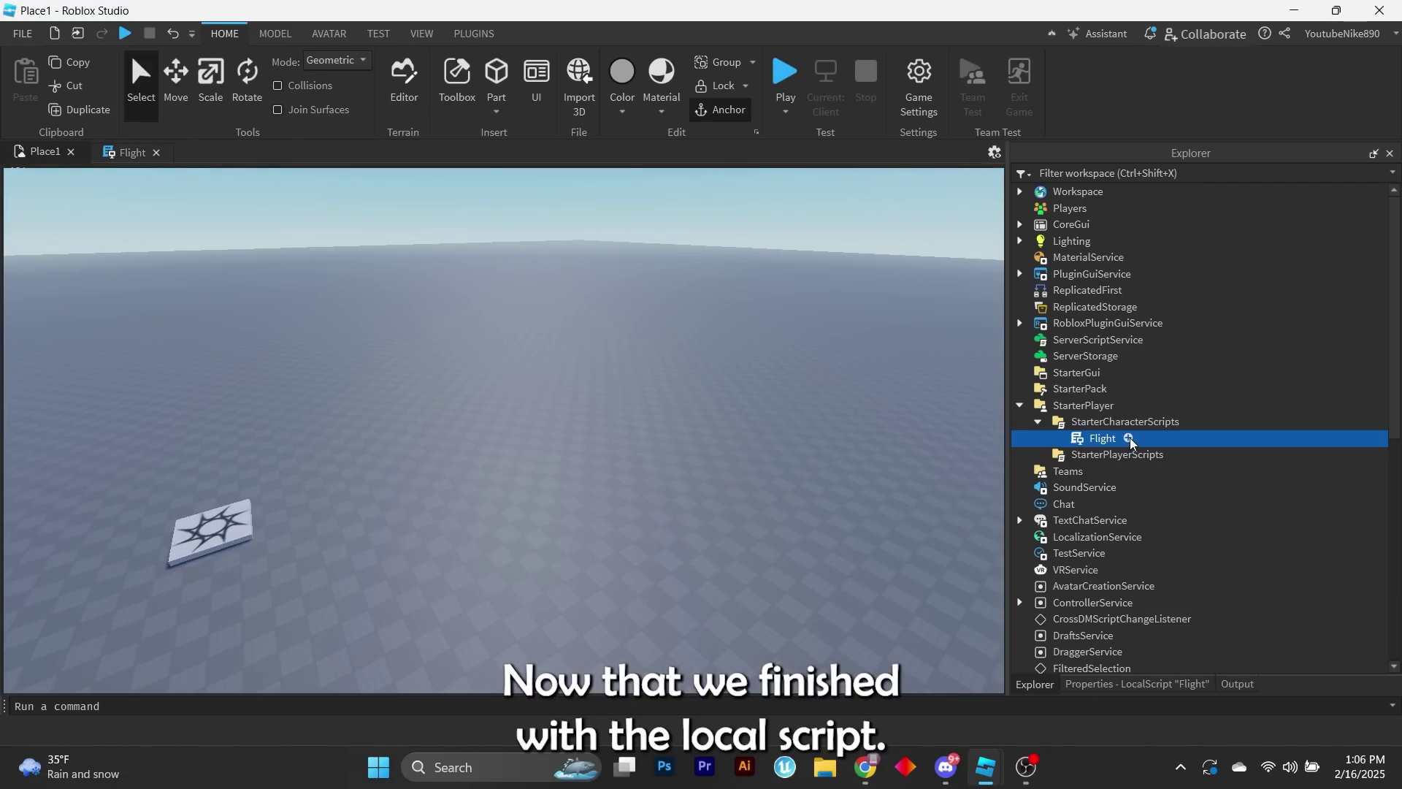
- Insert three Animation objects under the Flight script and name the first one Flight
{"action": "left_click", "coordinate": [1130, 439]}
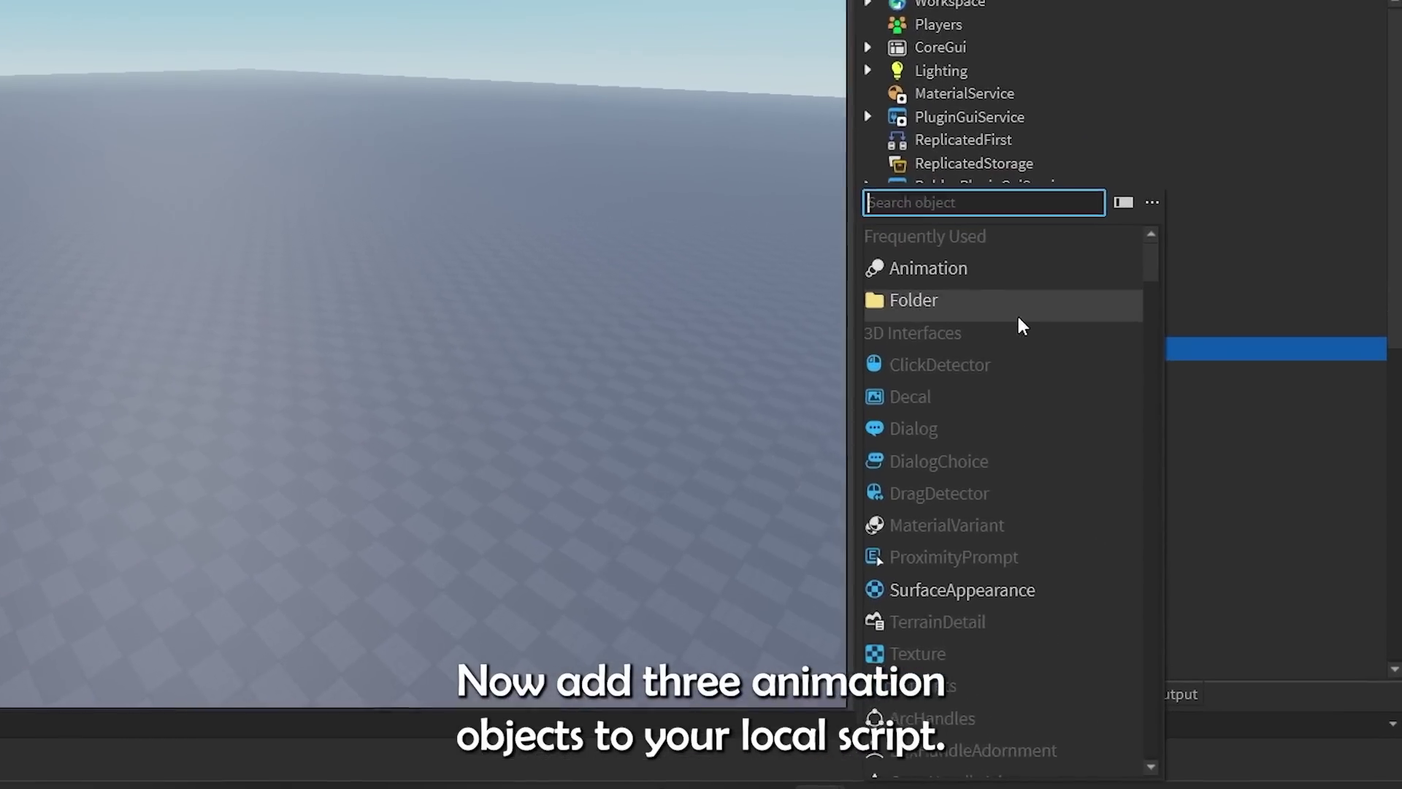
{"action": "left_click", "coordinate": [875, 142]}
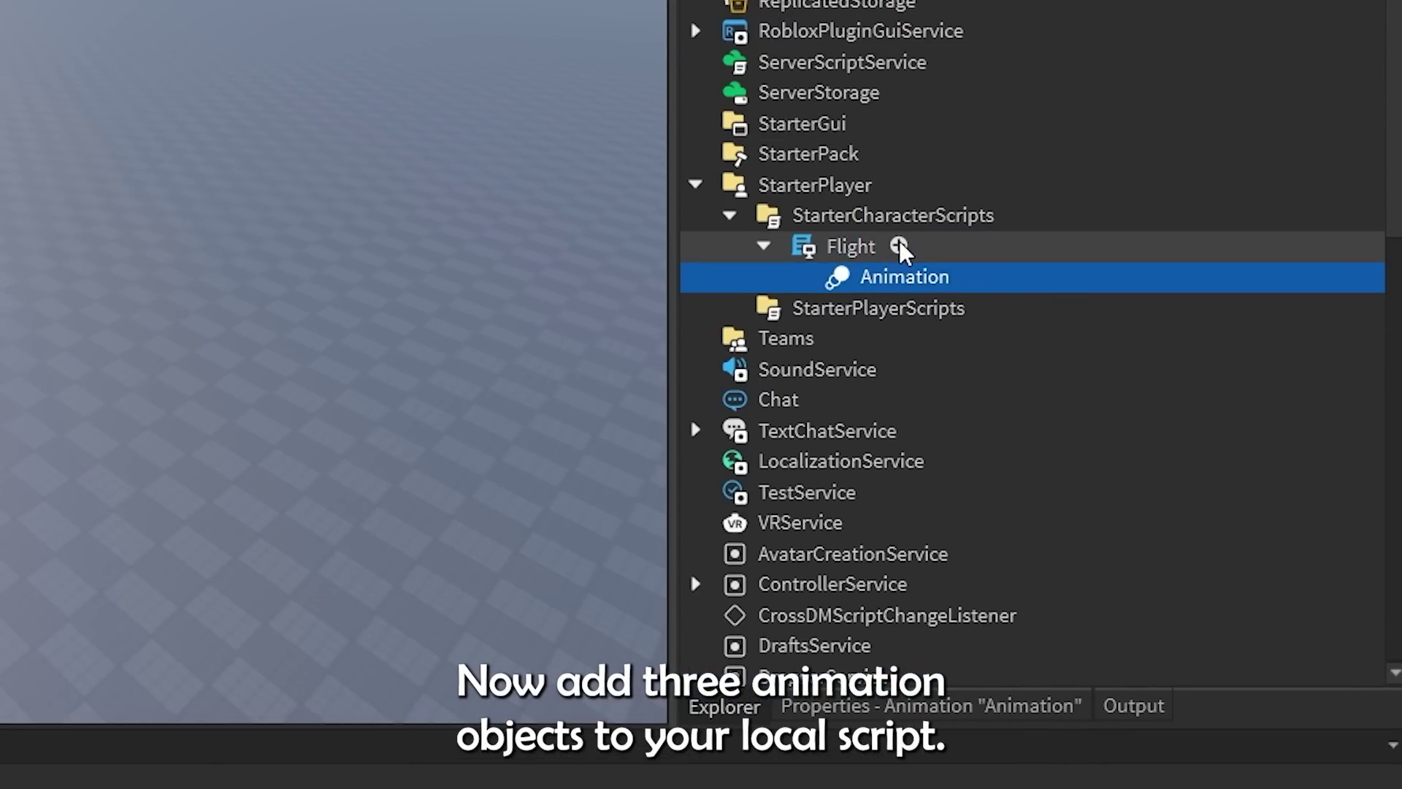
{"action": "left_click", "coordinate": [899, 240]}
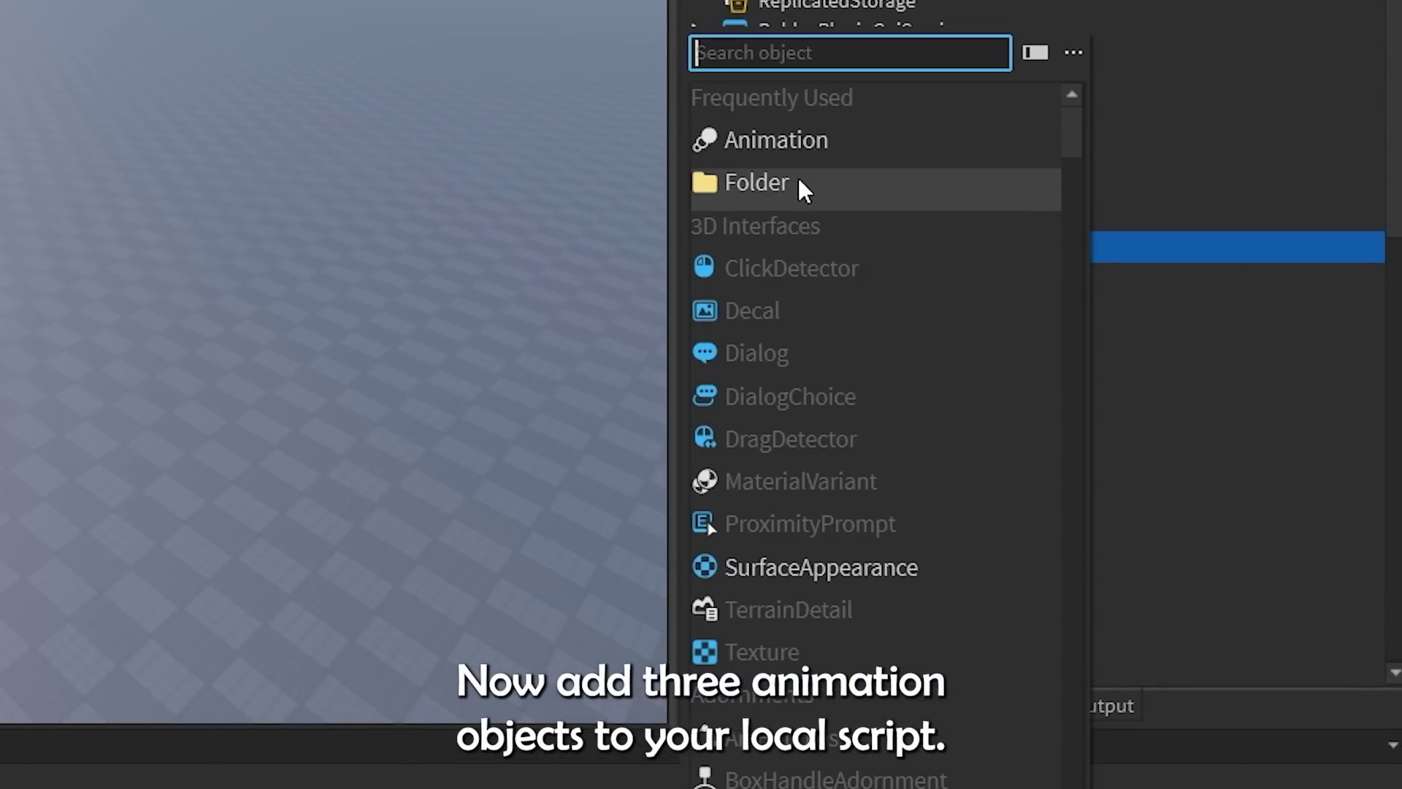
{"action": "left_click", "coordinate": [798, 147]}
{"action": "left_click", "coordinate": [927, 263]}
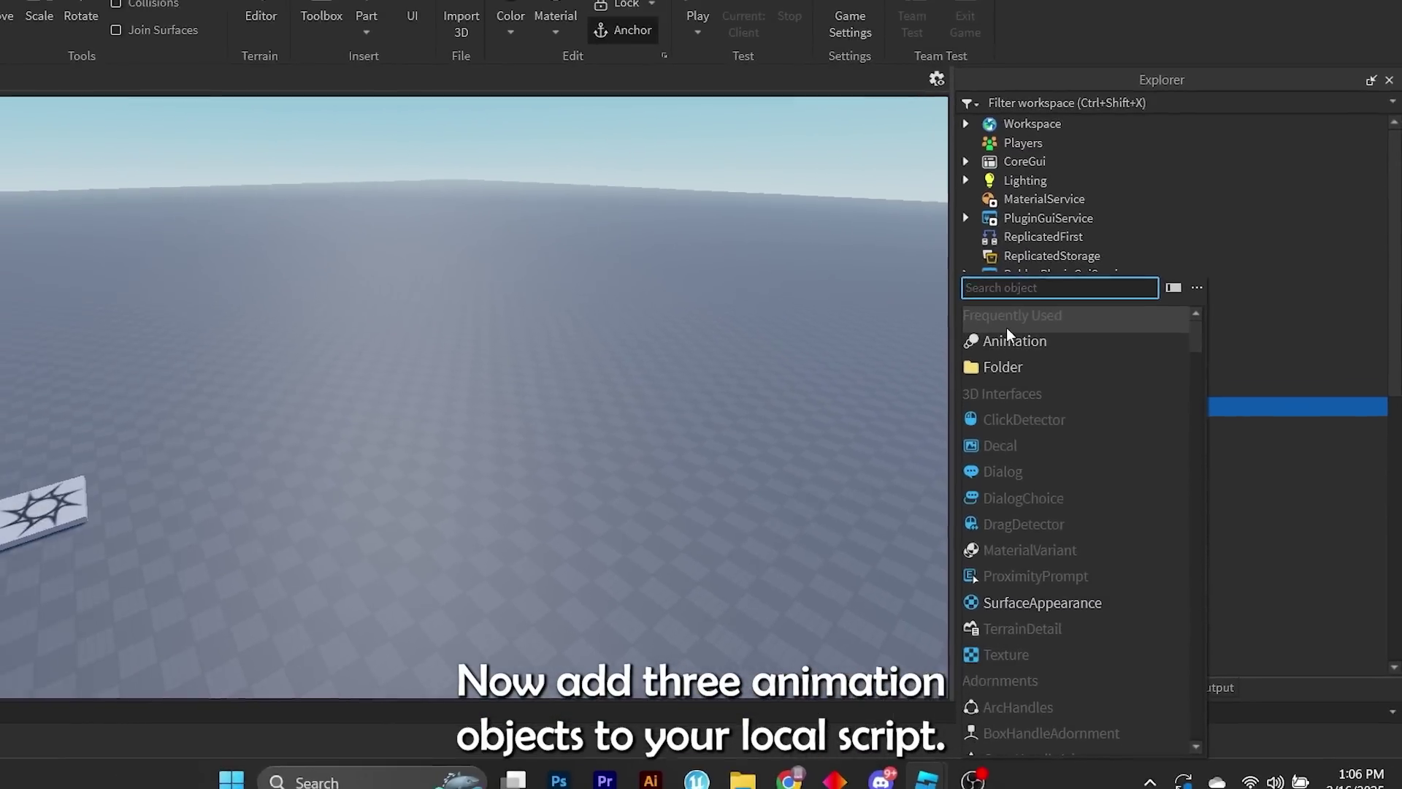
{"action": "key", "text": "Return"}
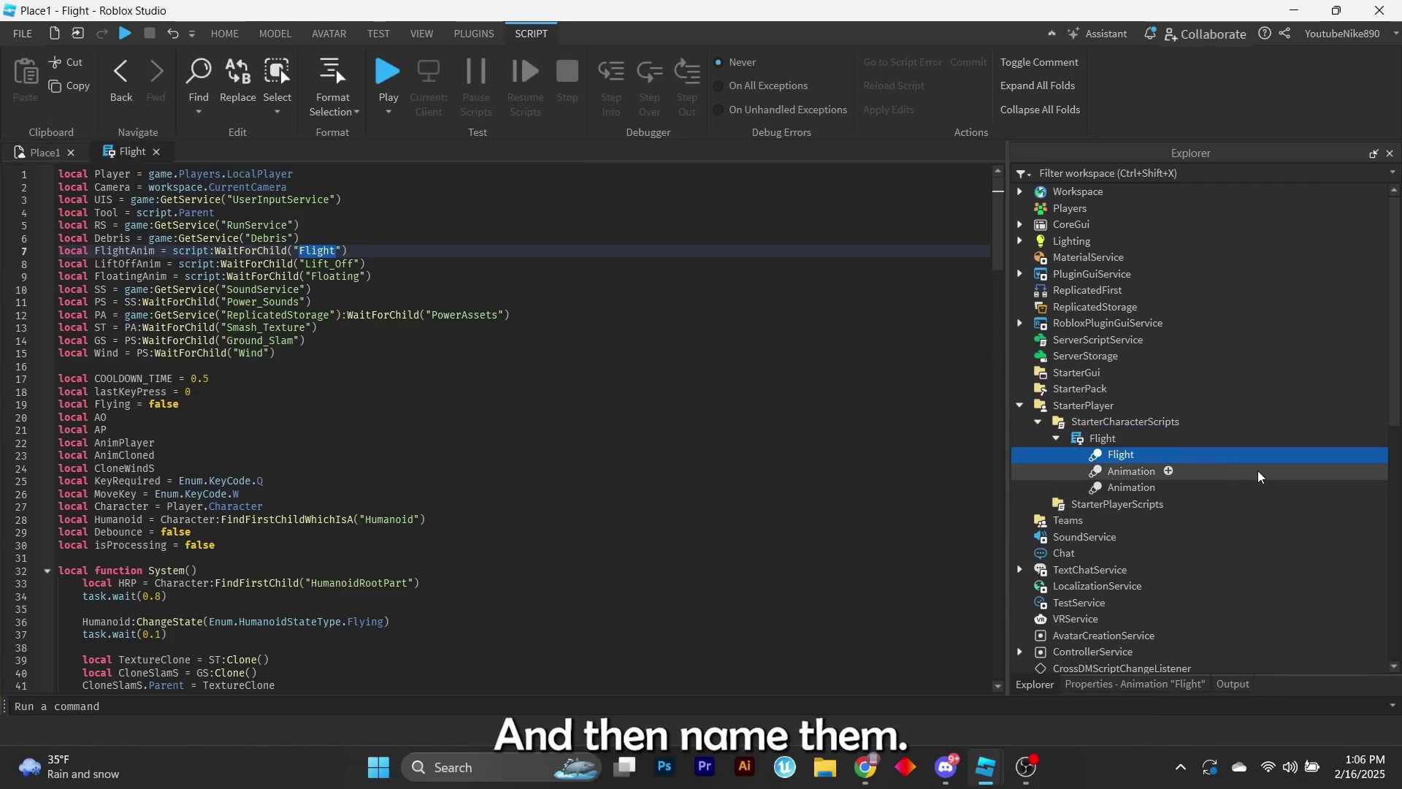
- Rename the second animation to Lift_Off, copying the name from script line 8
{"action": "left_click", "coordinate": [365, 263]}
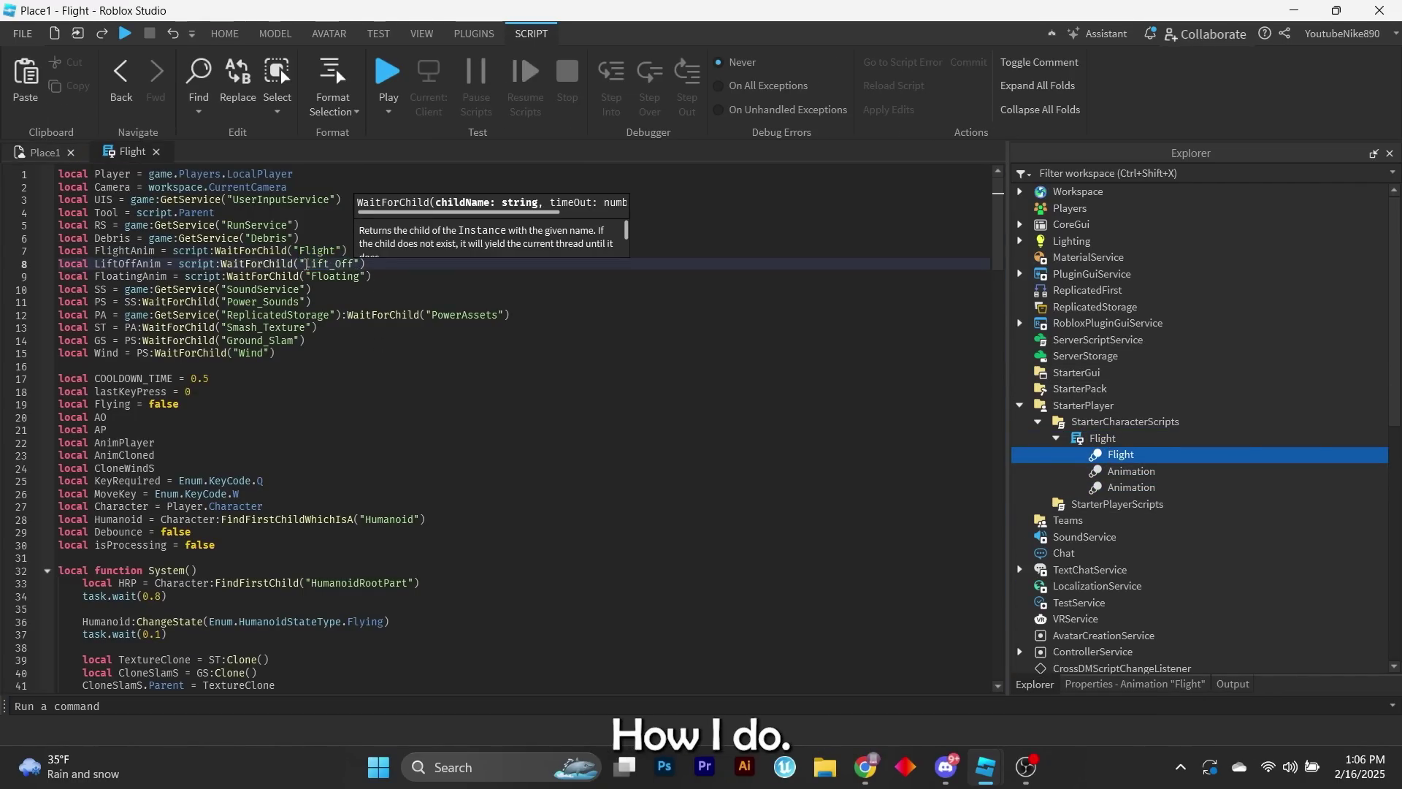
{"action": "double_click", "coordinate": [329, 263]}
{"action": "key", "text": "ctrl+c"}
{"action": "left_click", "coordinate": [1131, 471]}
{"action": "key", "text": "F2"}
{"action": "key", "text": "ctrl+v"}
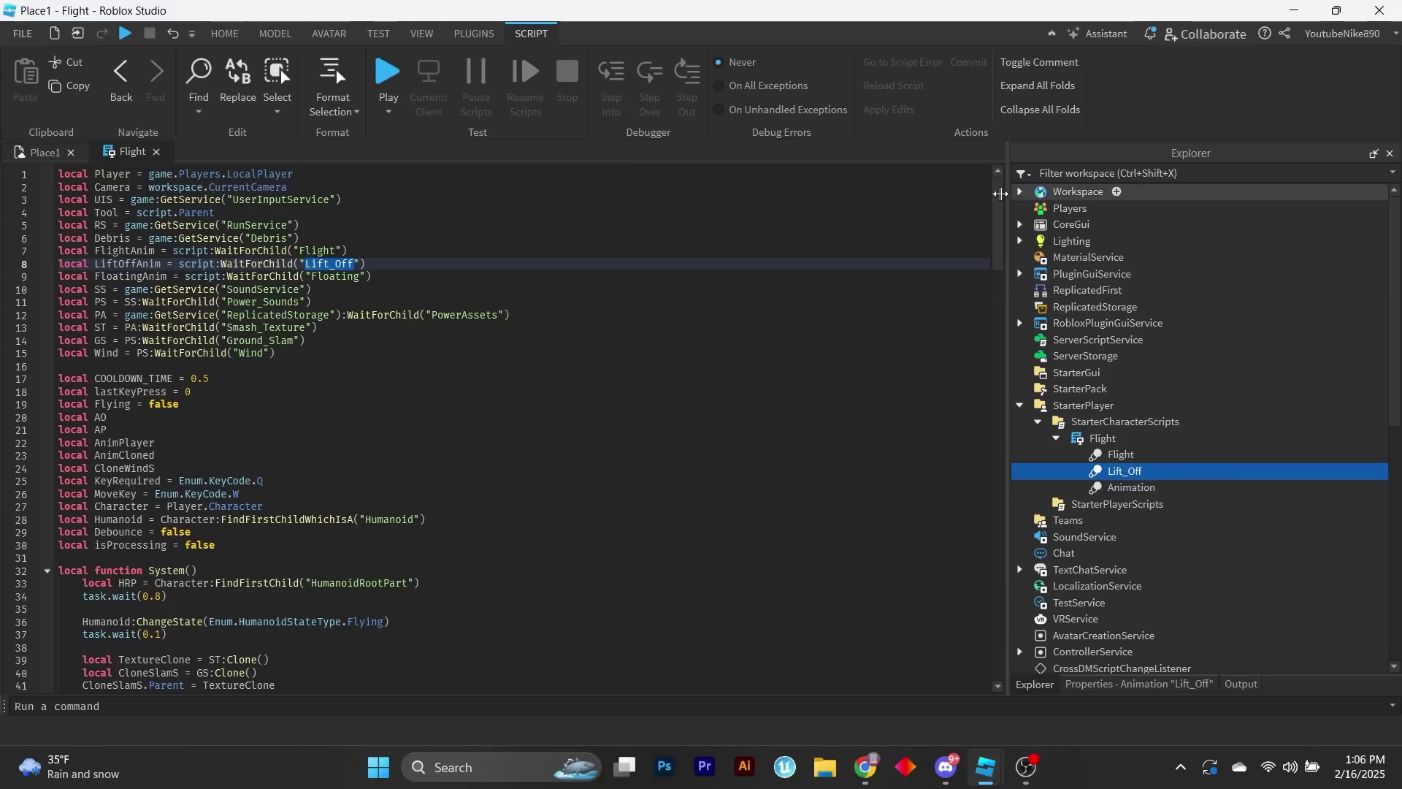
{"action": "key", "text": "Return"}
- Rename the third animation to Floating, copying the name from script line 9
{"action": "double_click", "coordinate": [336, 275]}
{"action": "key", "text": "ctrl+c"}
{"action": "left_click", "coordinate": [1128, 486]}
{"action": "key", "text": "F2"}
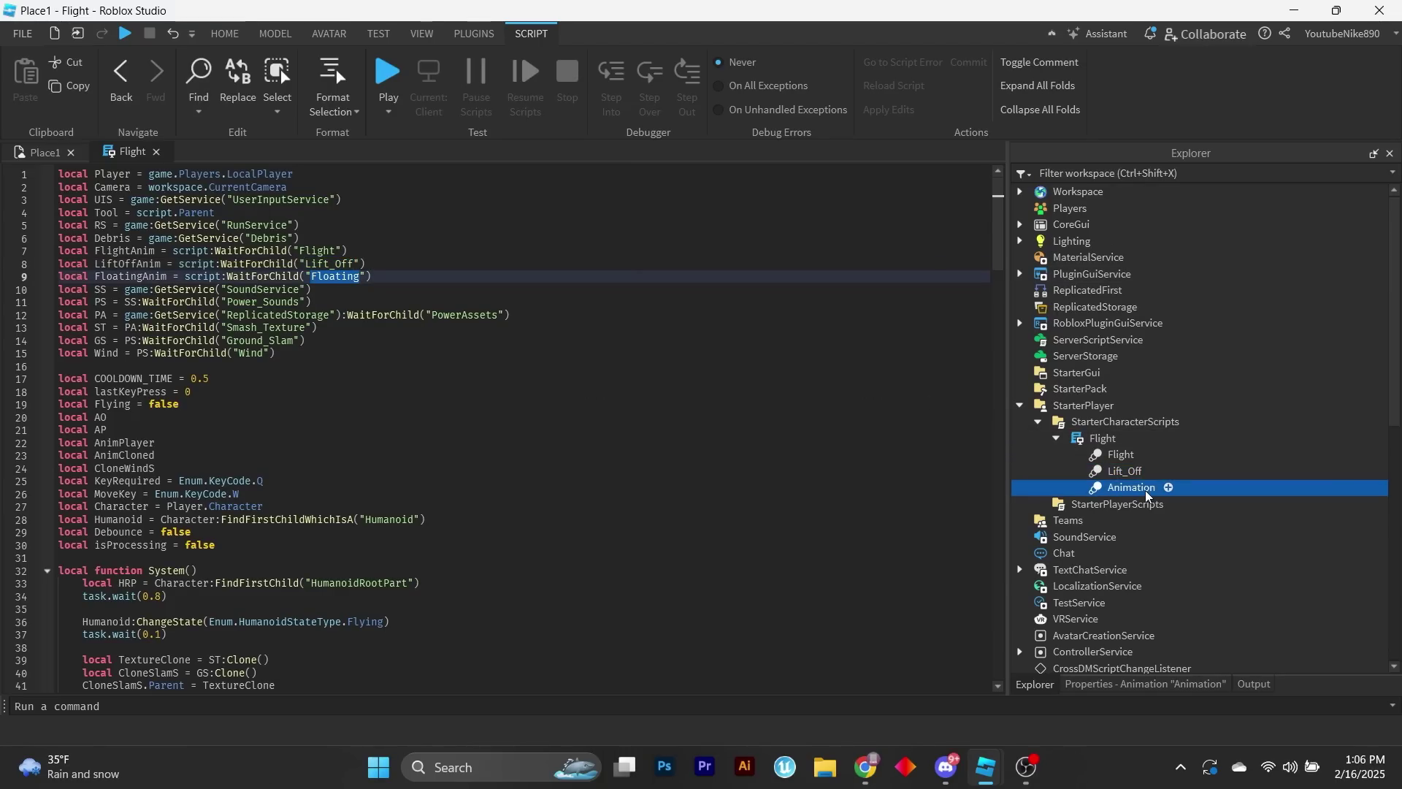
{"action": "key", "text": "ctrl+v"}
{"action": "key", "text": "Return"}
{"action": "left_click", "coordinate": [44, 152]}
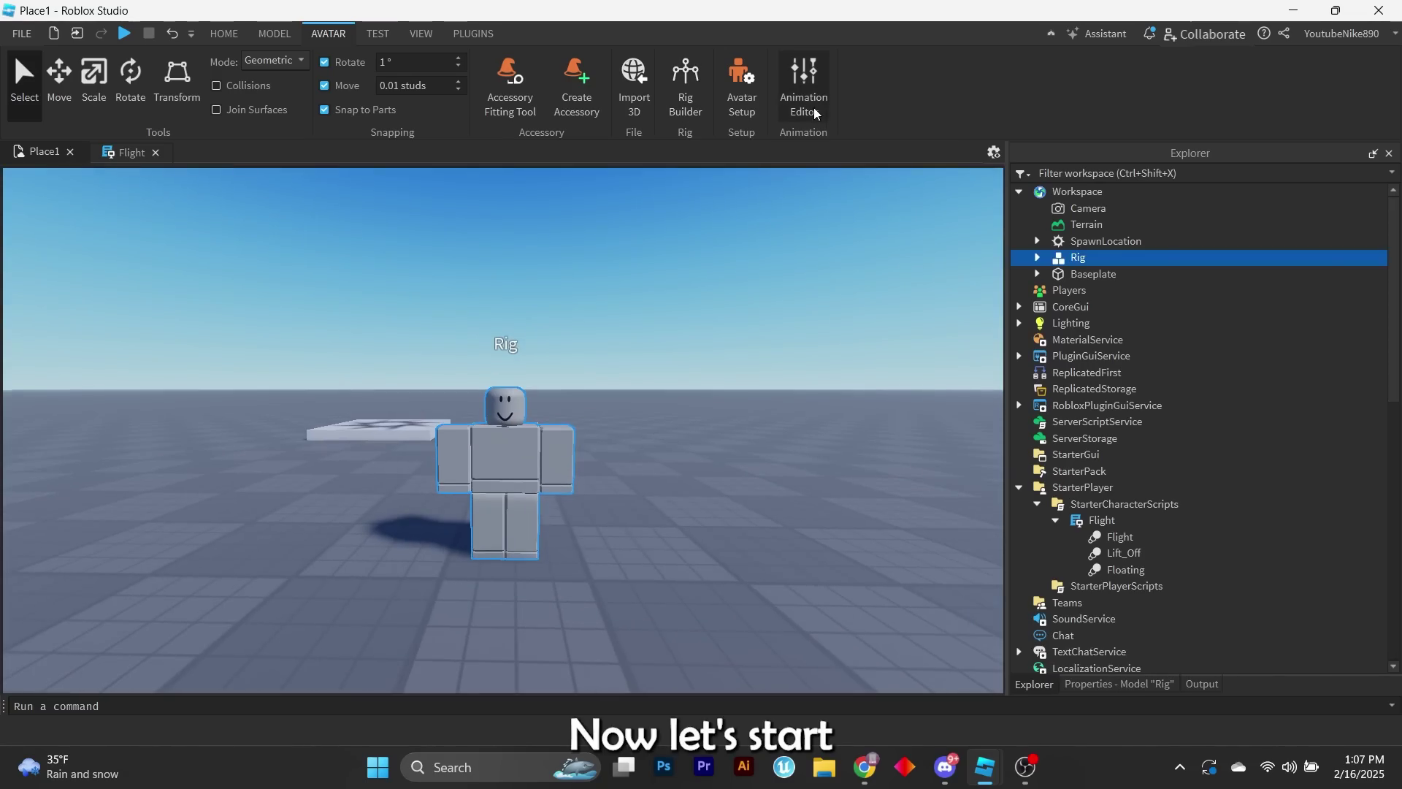
- Keyframe the rig's horizontal flying pose in the Animation Editor and open its publish settings
{"action": "left_click", "coordinate": [803, 86]}
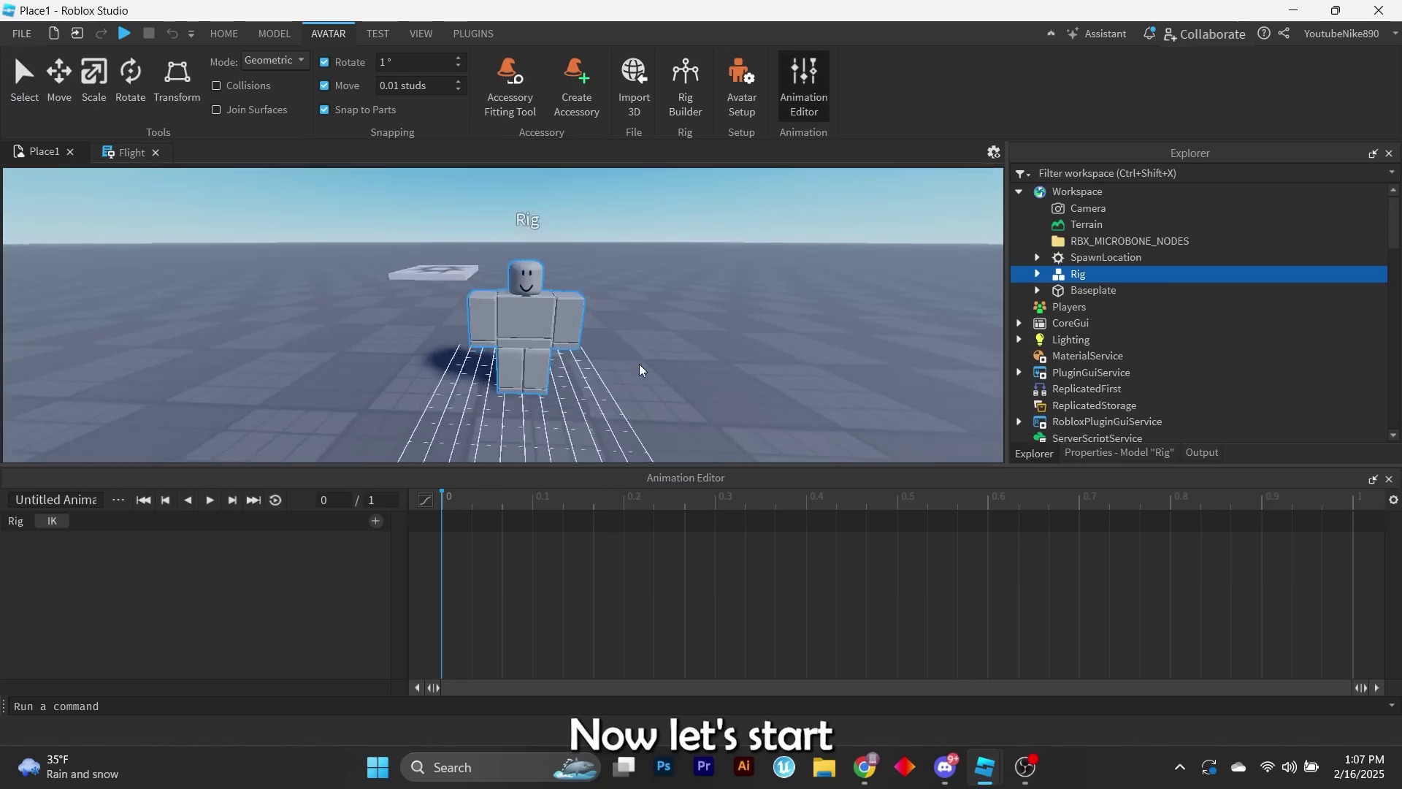
{"action": "right_click_drag", "start_coordinate": [658, 328], "coordinate": [589, 323]}
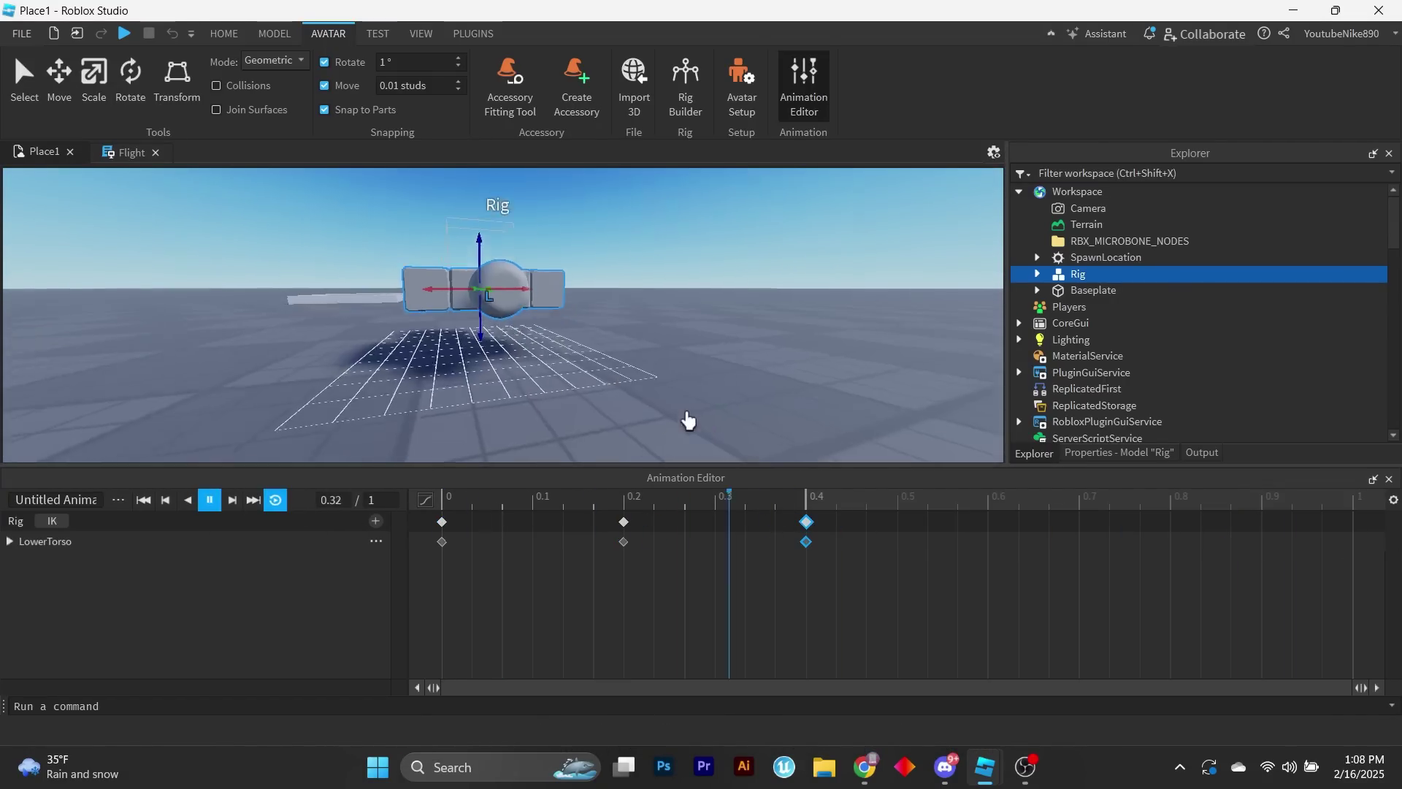
{"action": "right_click_drag", "start_coordinate": [688, 420], "coordinate": [771, 418]}
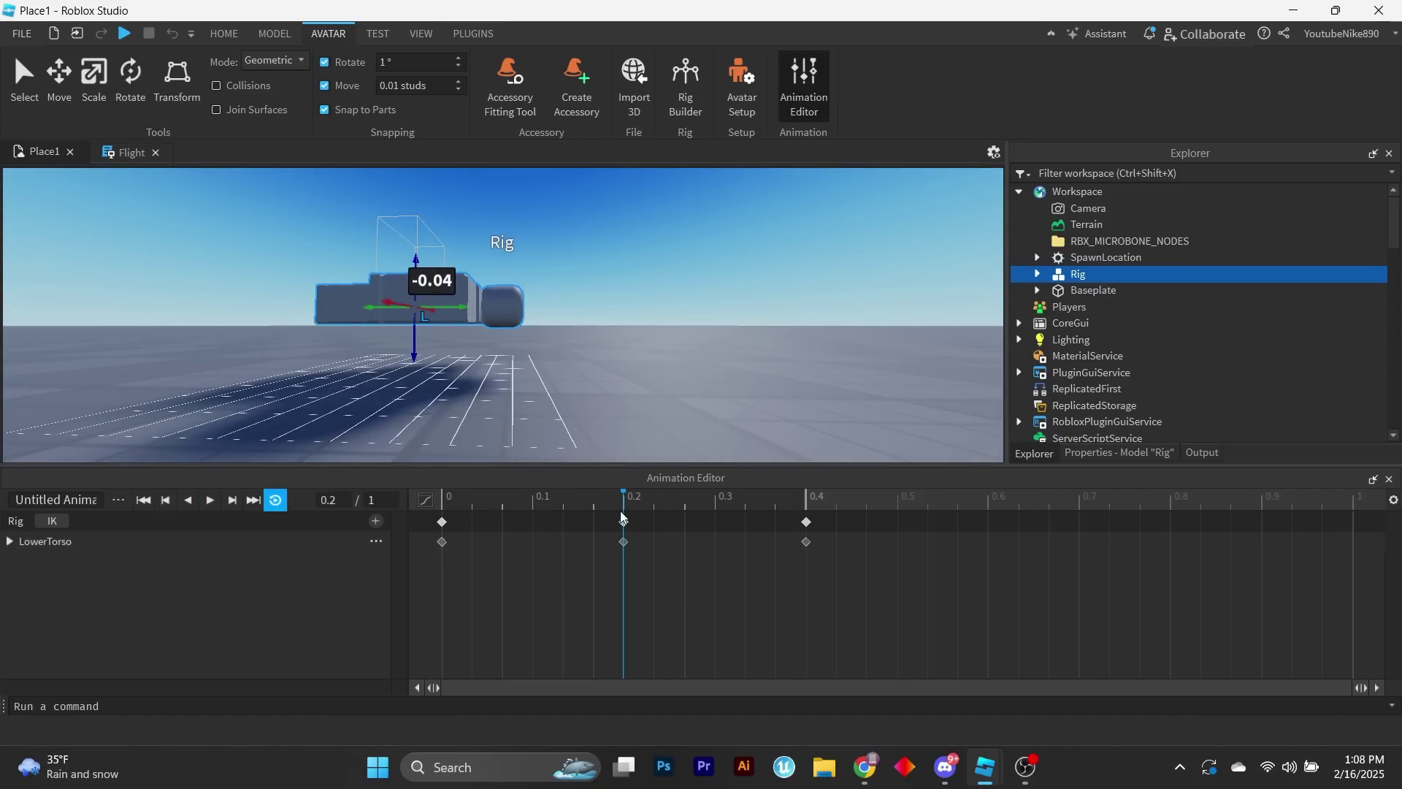
{"action": "left_click", "coordinate": [119, 500]}
{"action": "mouse_move", "coordinate": [195, 654]}
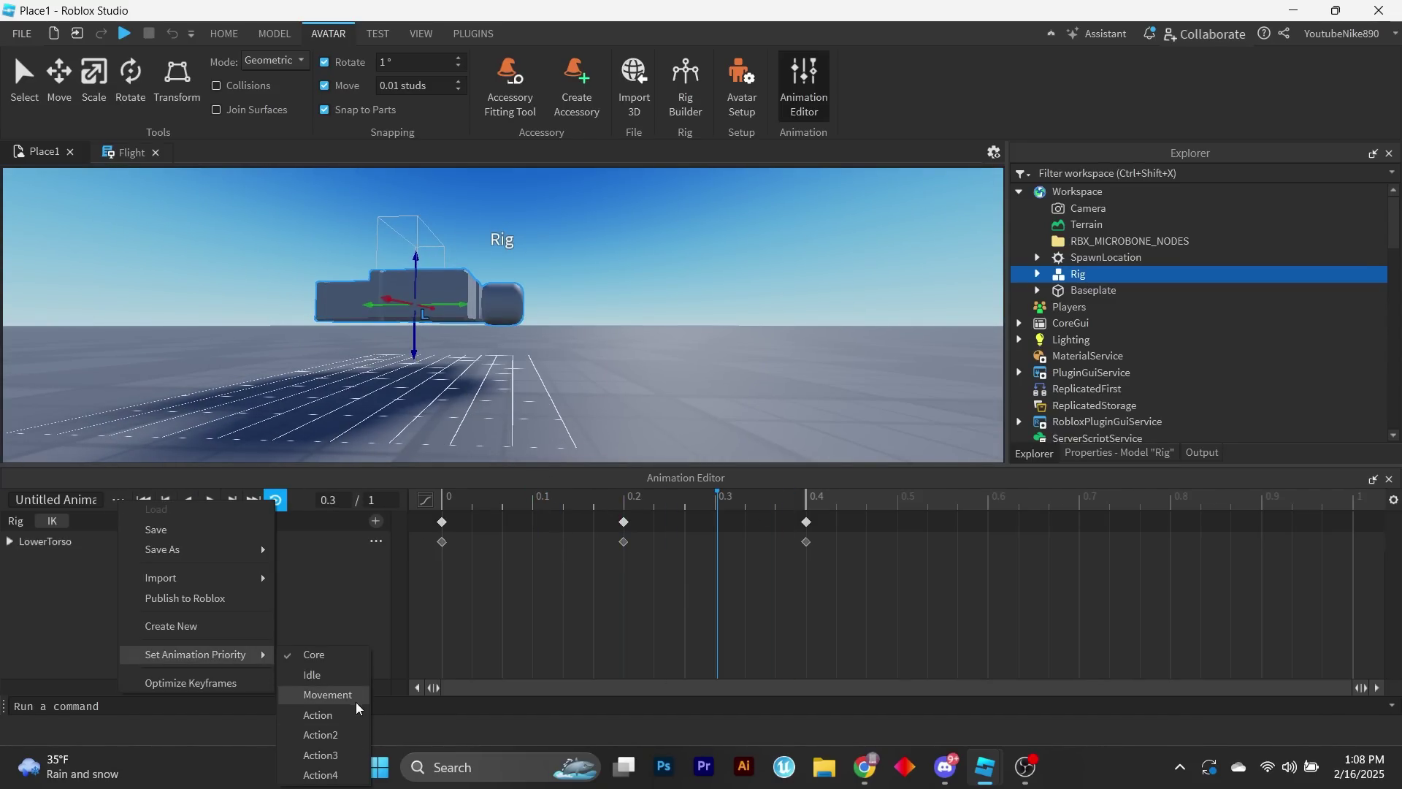
{"action": "left_click", "coordinate": [184, 598]}
{"action": "type", "text": "utoriald"}
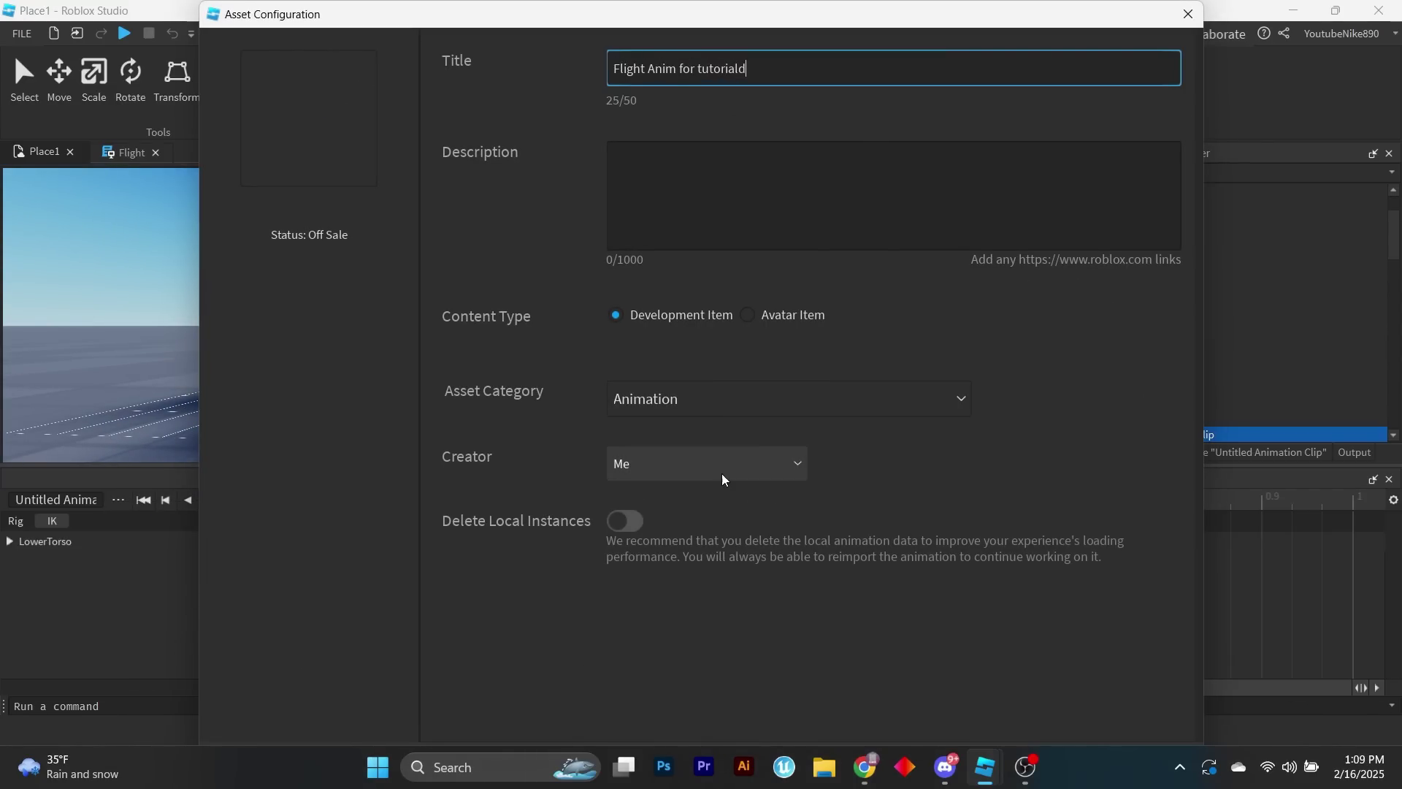
- Submit the Flight animation in Asset Configuration to publish it
{"action": "left_click", "coordinate": [708, 466]}
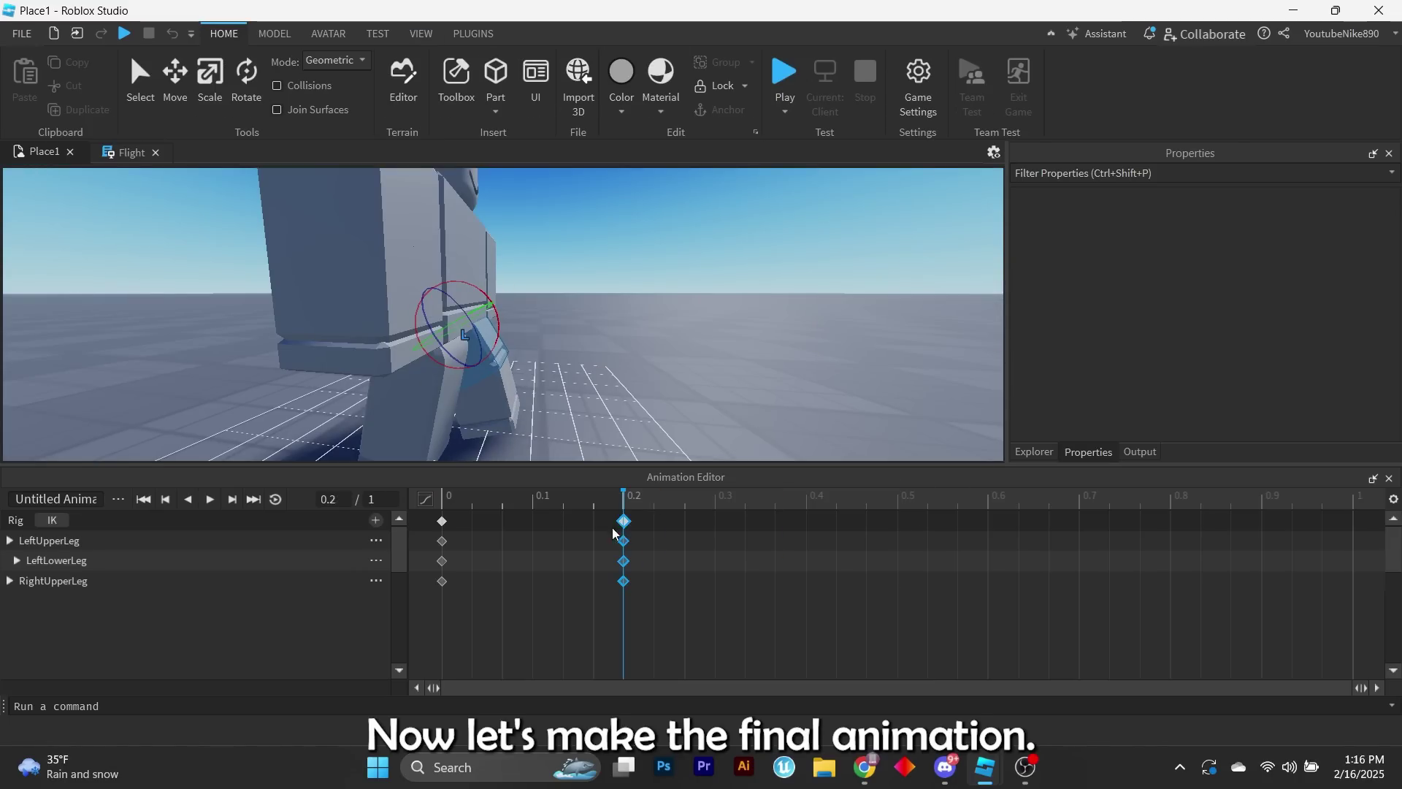
- Pose the rig's legs at the 0.4 and 0.6 timeline marks
{"action": "left_click_drag", "start_coordinate": [460, 360], "coordinate": [512, 336]}
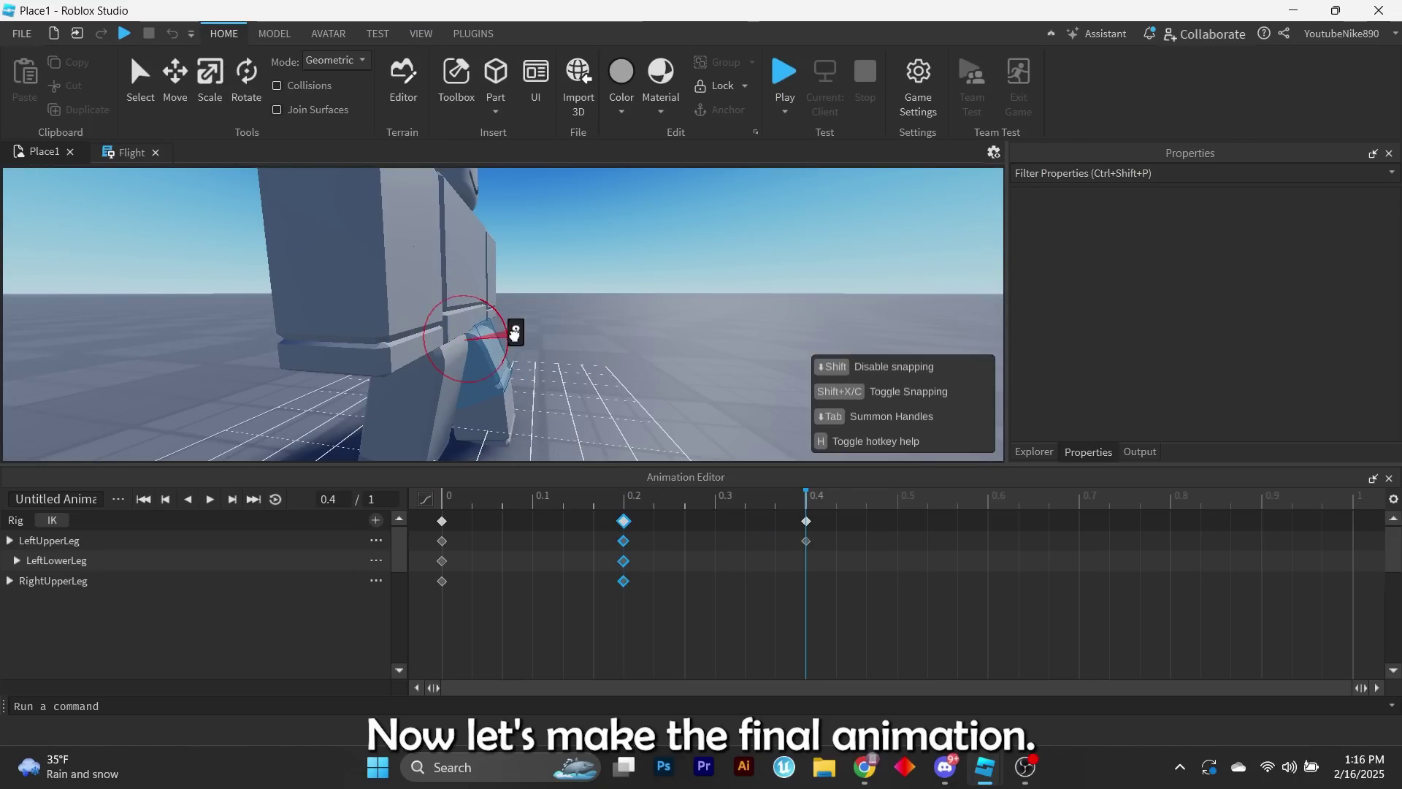
{"action": "left_click", "coordinate": [240, 87]}
{"action": "right_click_drag", "start_coordinate": [526, 329], "coordinate": [479, 316]}
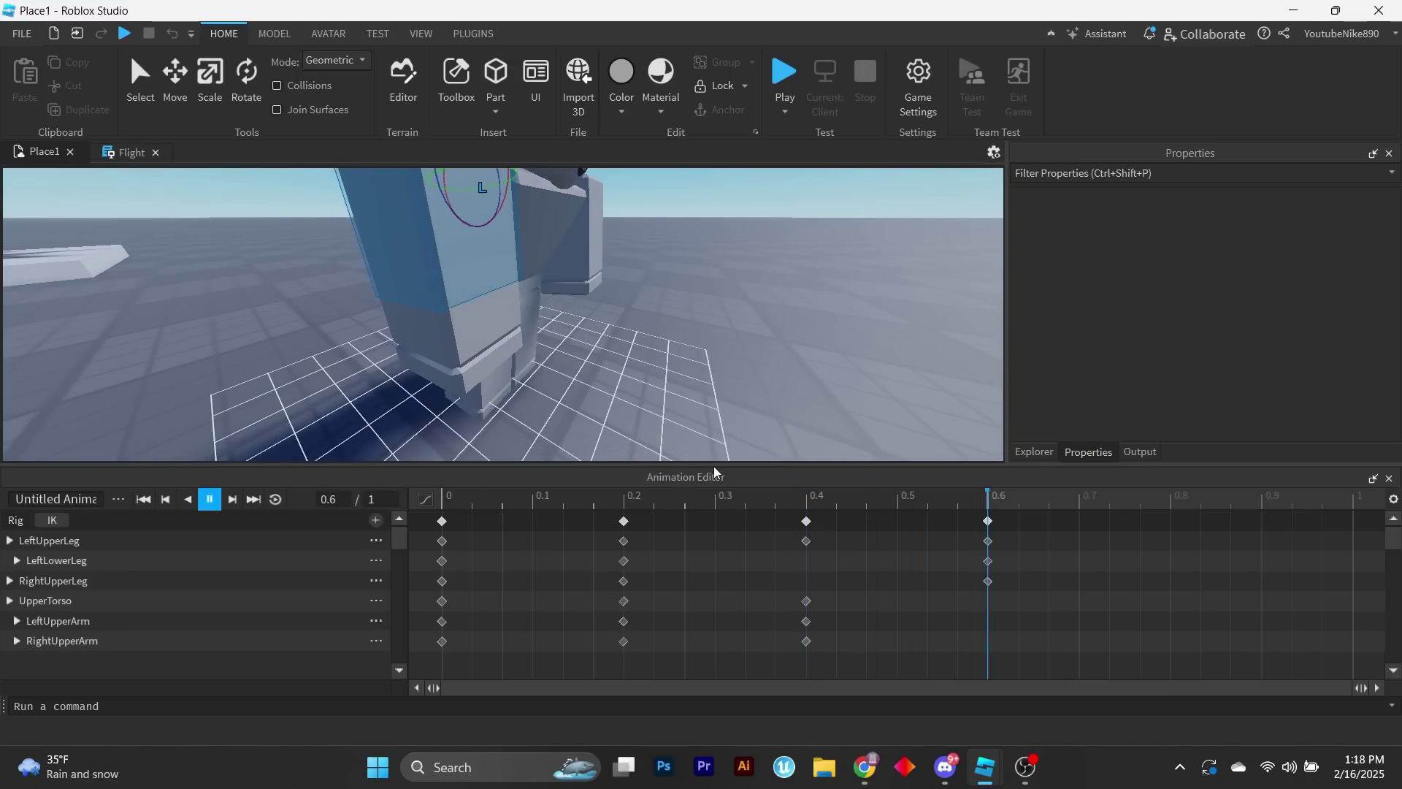
{"action": "left_click", "coordinate": [989, 505]}
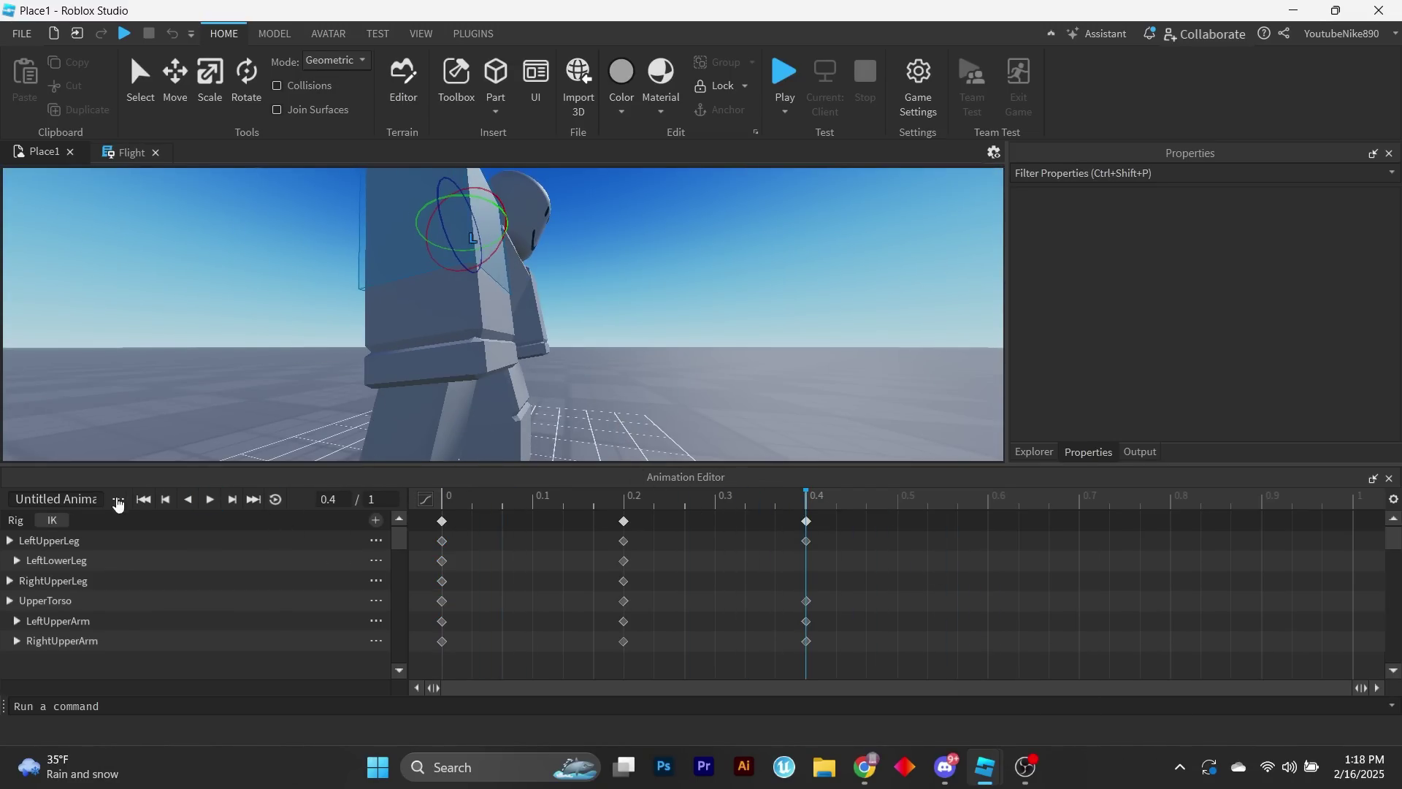
- Publish the animation as Lift_Off and exit the Animation Editor
{"action": "left_click", "coordinate": [119, 499]}
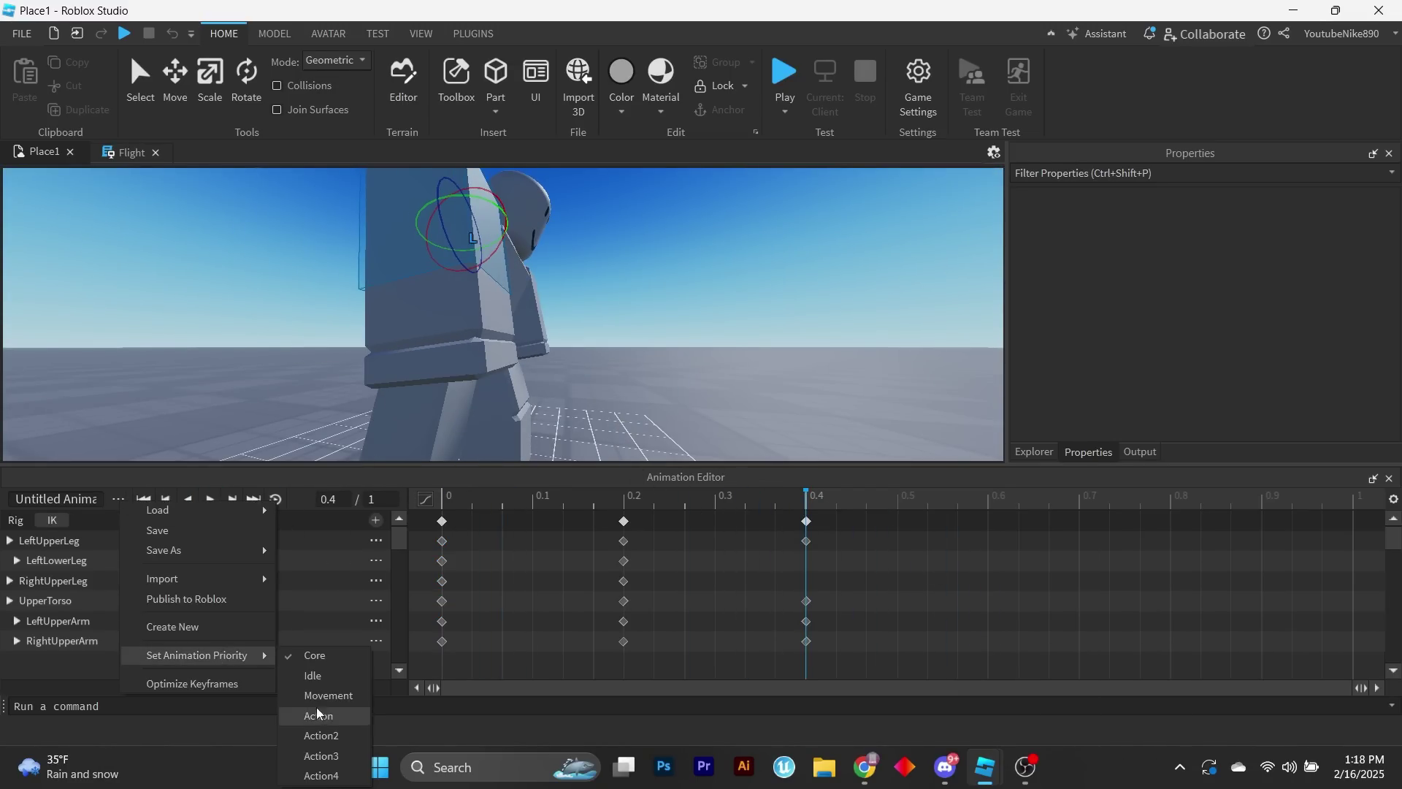
{"action": "left_click", "coordinate": [202, 609]}
{"action": "type", "text": "Lift-off Ani"}
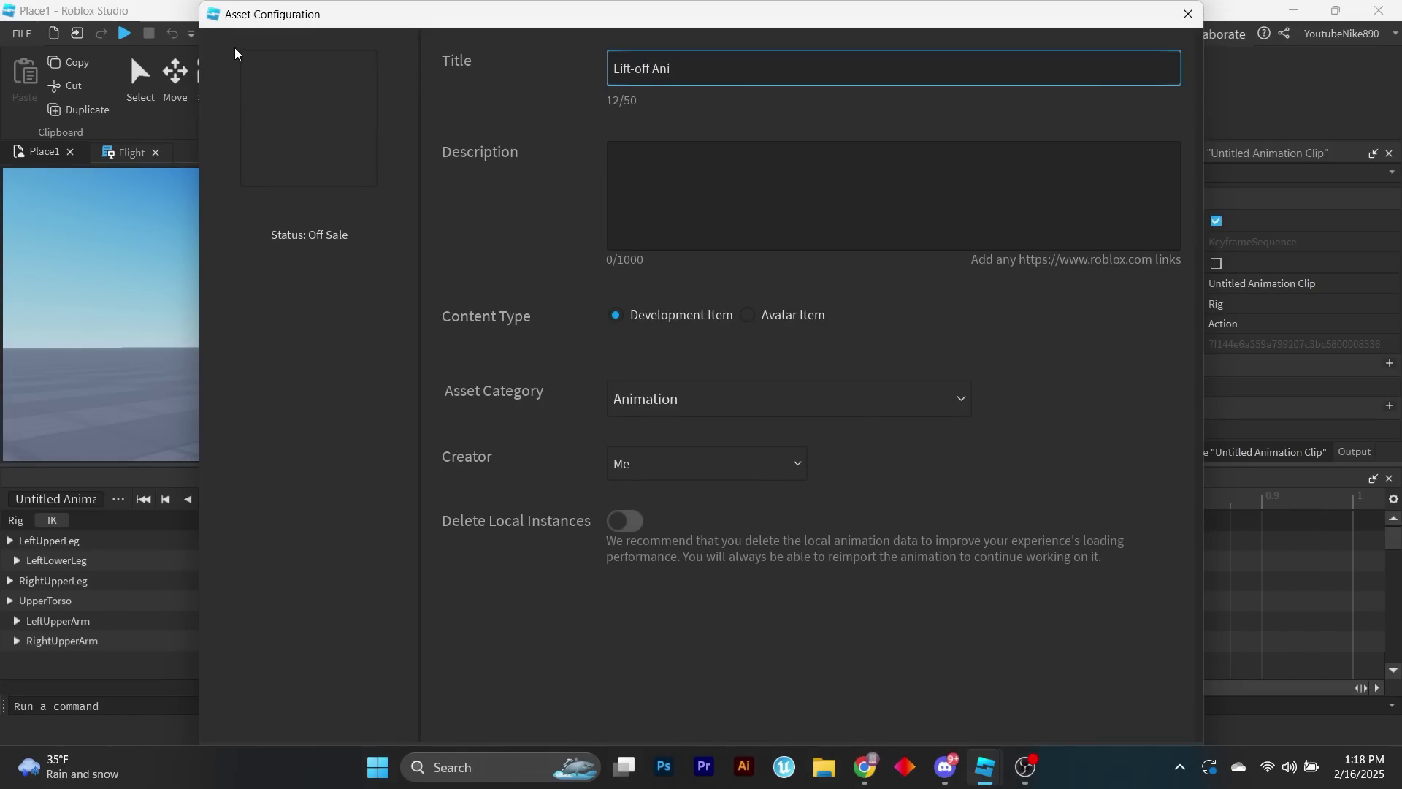
{"action": "type", "text": "mation for tutu"}
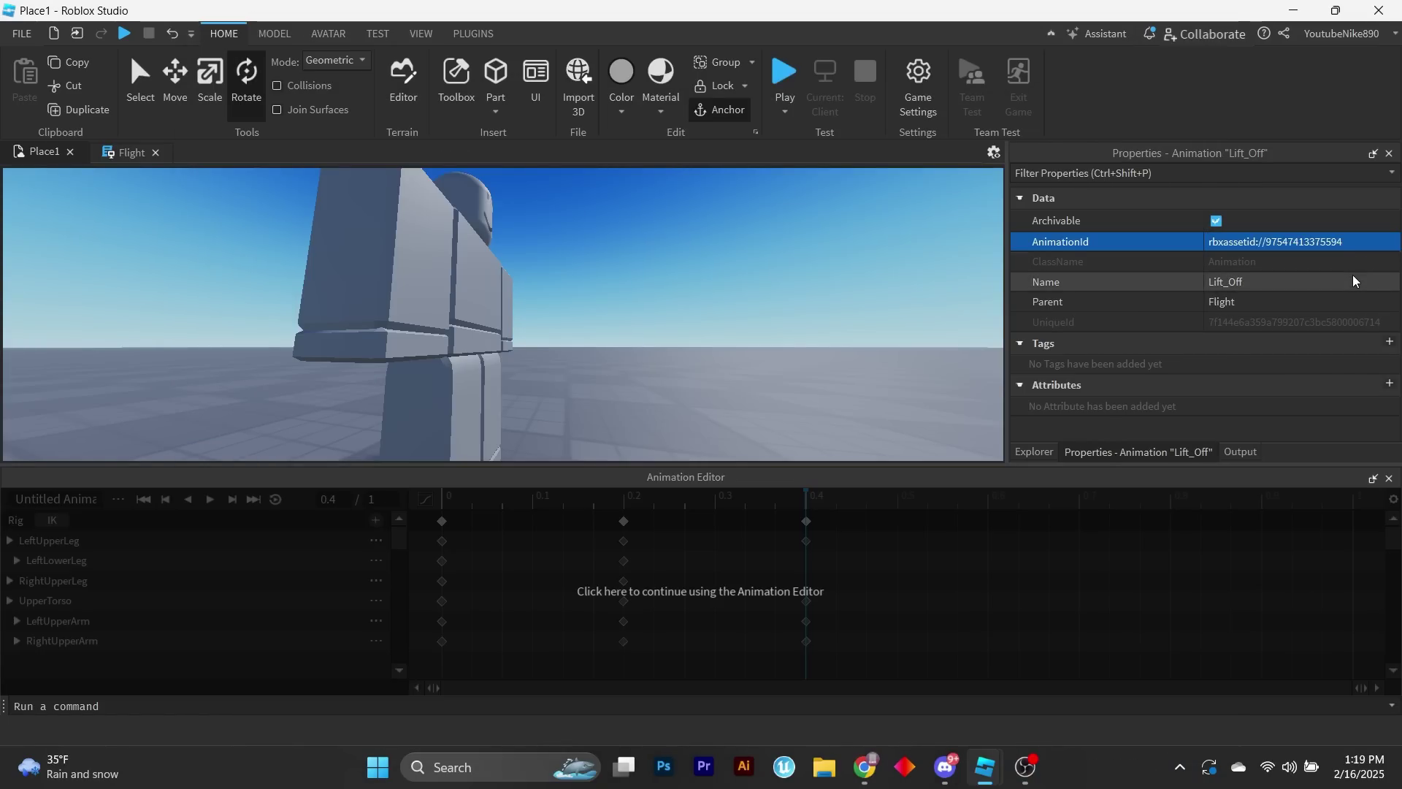
{"action": "left_click", "coordinate": [1389, 478]}
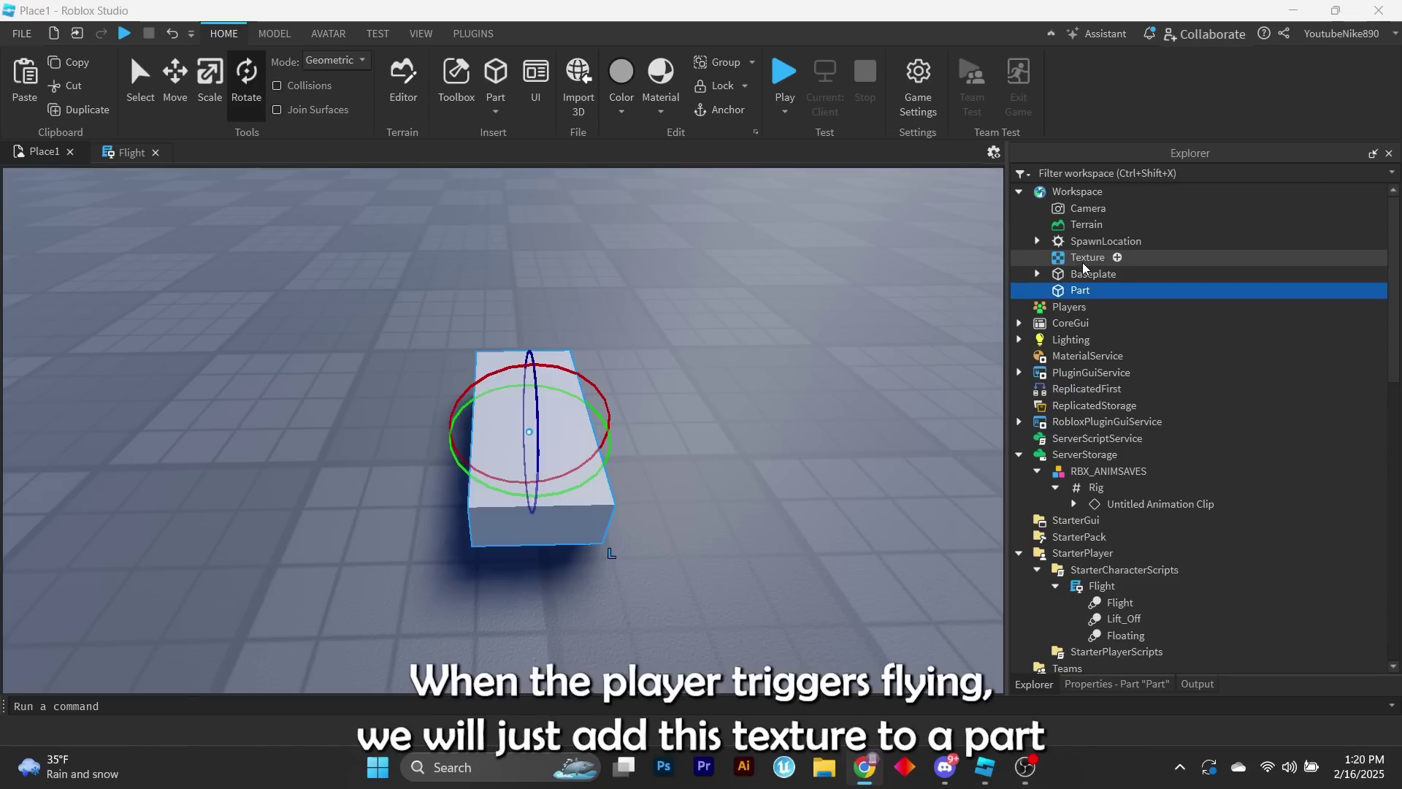
- Put the crack Texture inside the Part and make the Part transparent, anchored and non-colliding
{"action": "left_click_drag", "start_coordinate": [1129, 285], "coordinate": [1085, 291]}
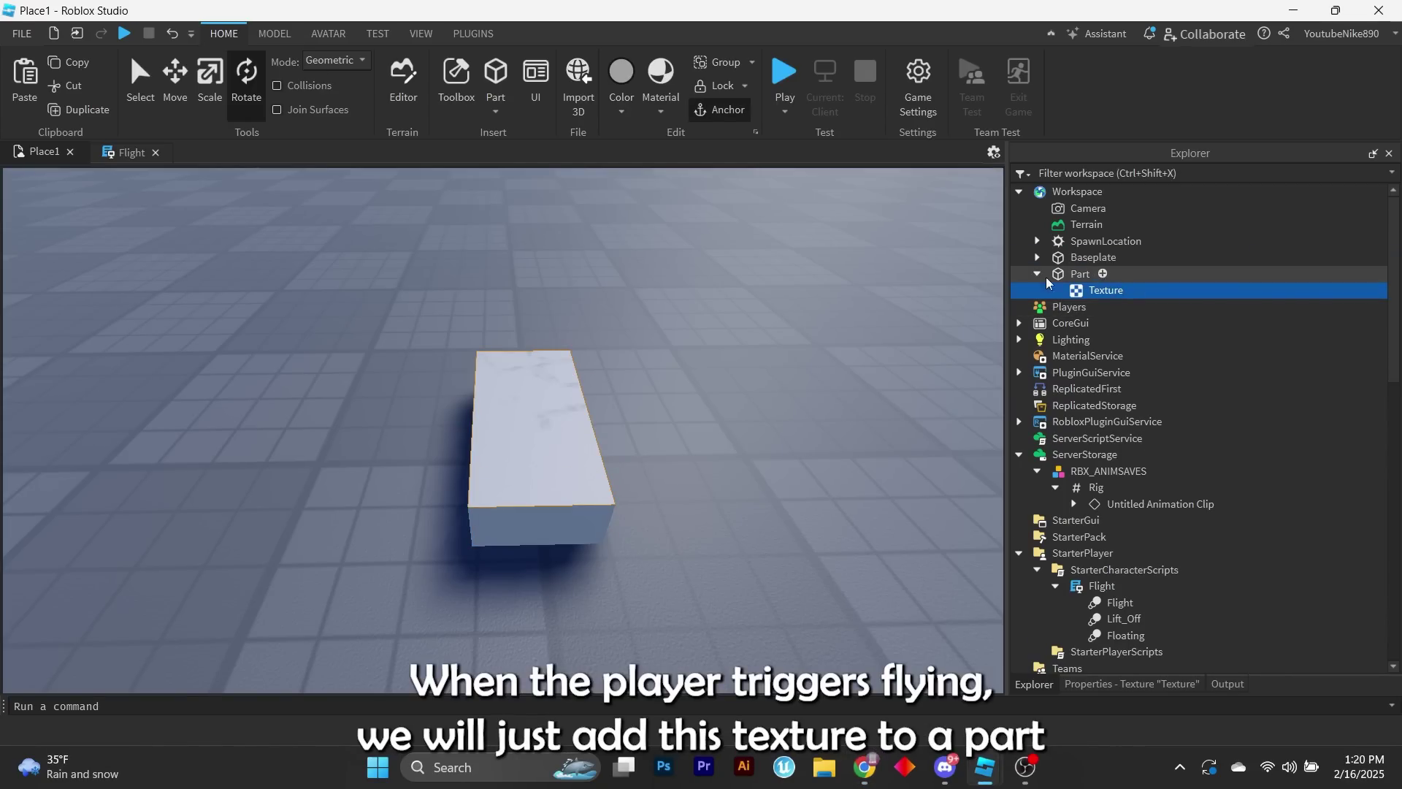
{"action": "right_click_drag", "start_coordinate": [868, 325], "coordinate": [992, 268]}
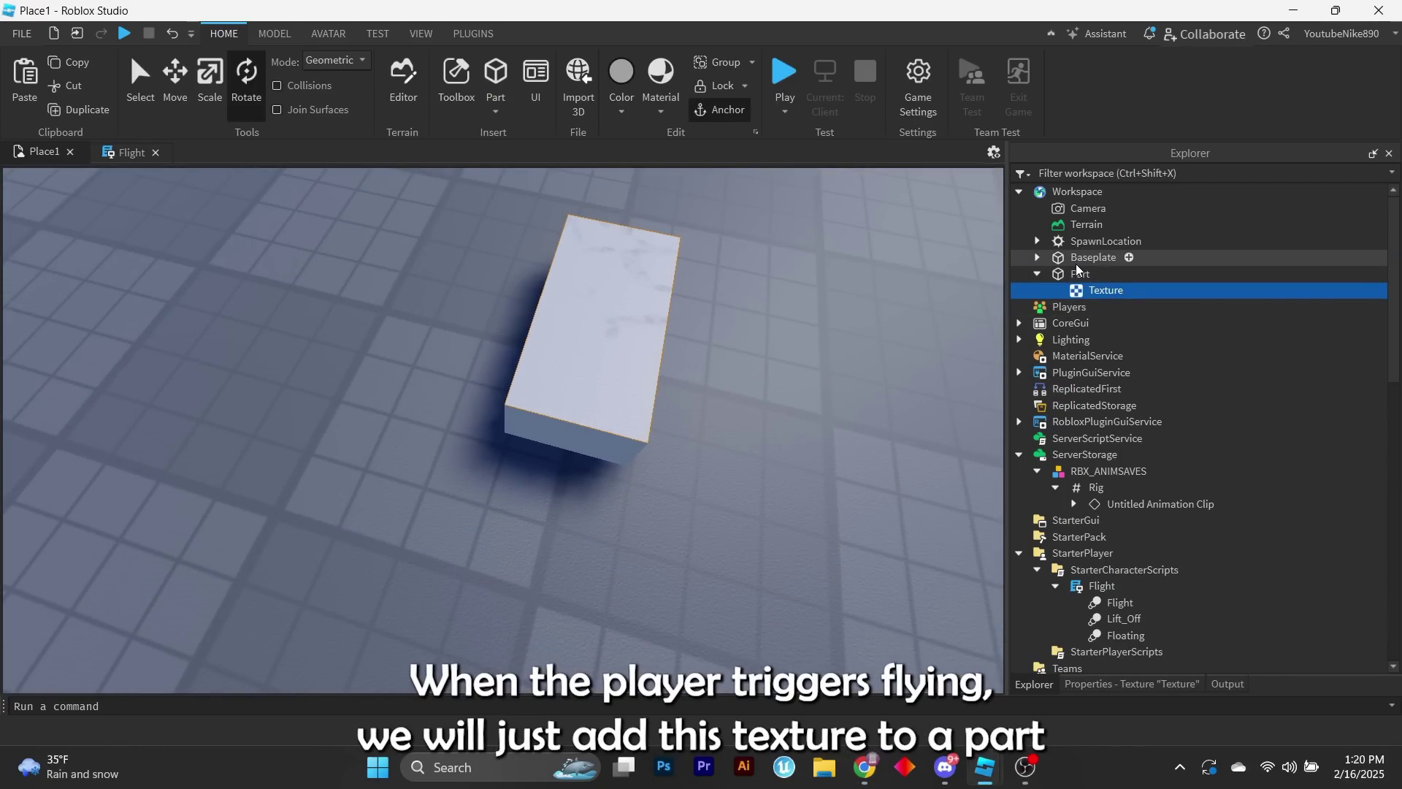
{"action": "left_click", "coordinate": [1077, 273]}
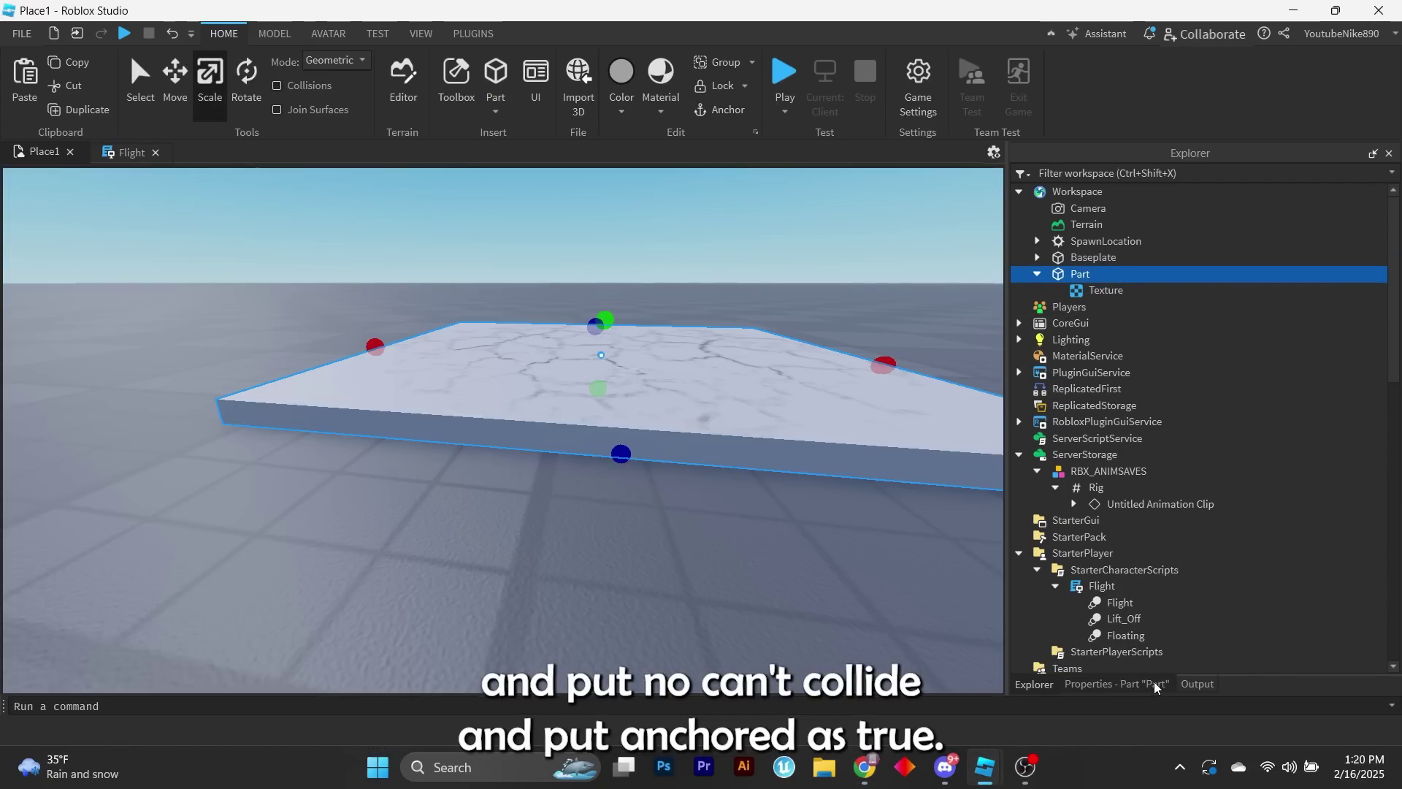
{"action": "left_click", "coordinate": [1139, 684]}
{"action": "left_click", "coordinate": [1087, 372]}
{"action": "scroll", "coordinate": [1091, 548], "scroll_direction": "down", "scroll_amount": 3}
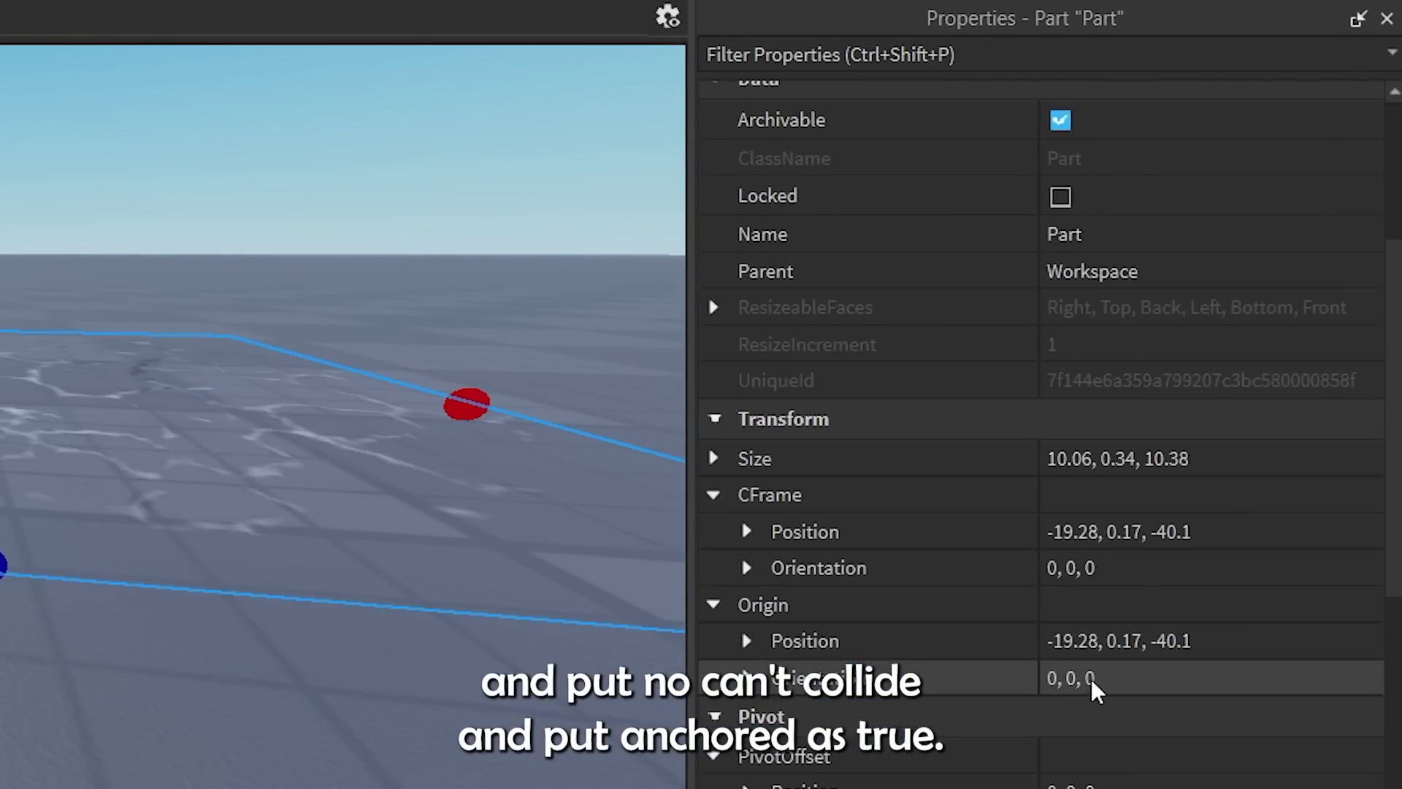
{"action": "scroll", "coordinate": [1095, 658], "scroll_direction": "down", "scroll_amount": 5}
{"action": "left_click", "coordinate": [1061, 442]}
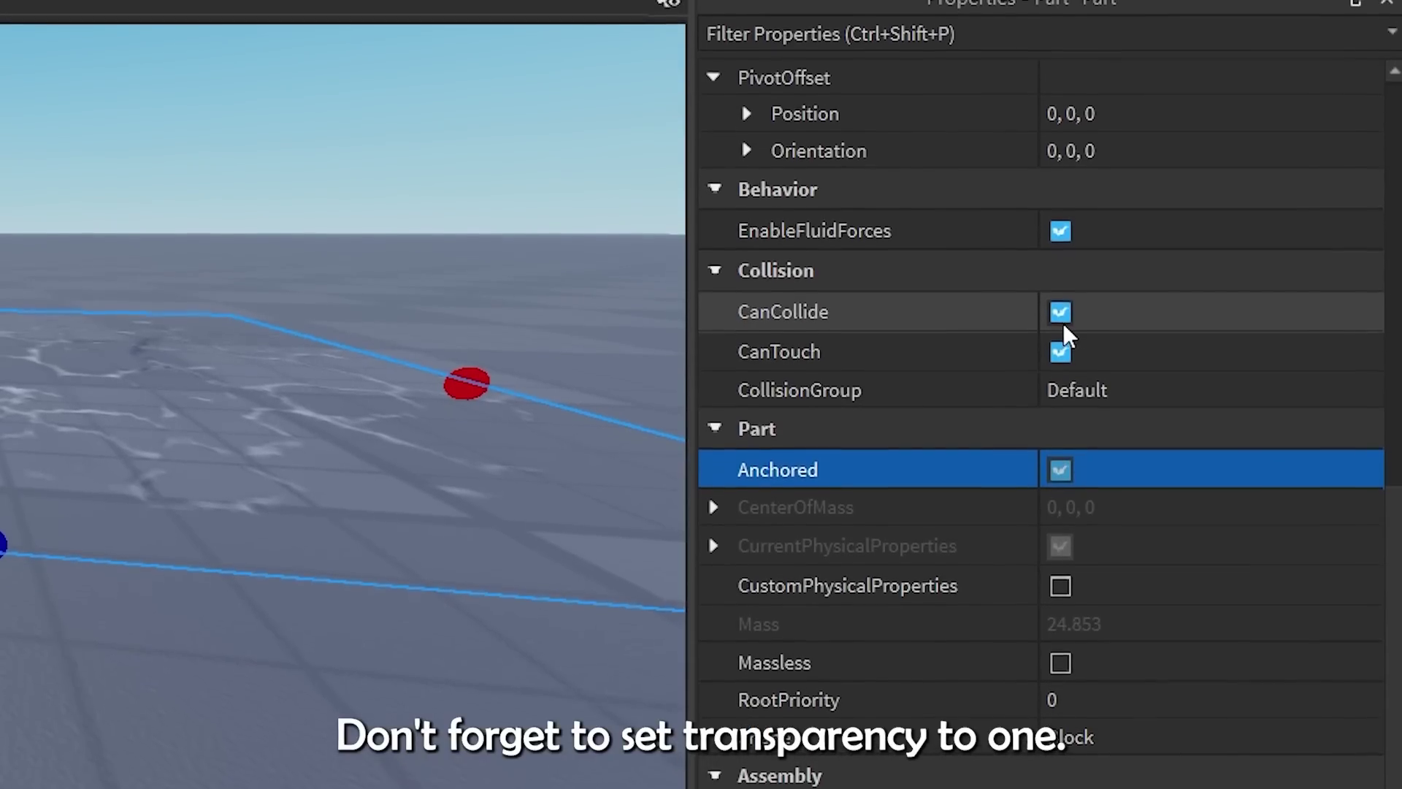
{"action": "left_click", "coordinate": [1061, 312]}
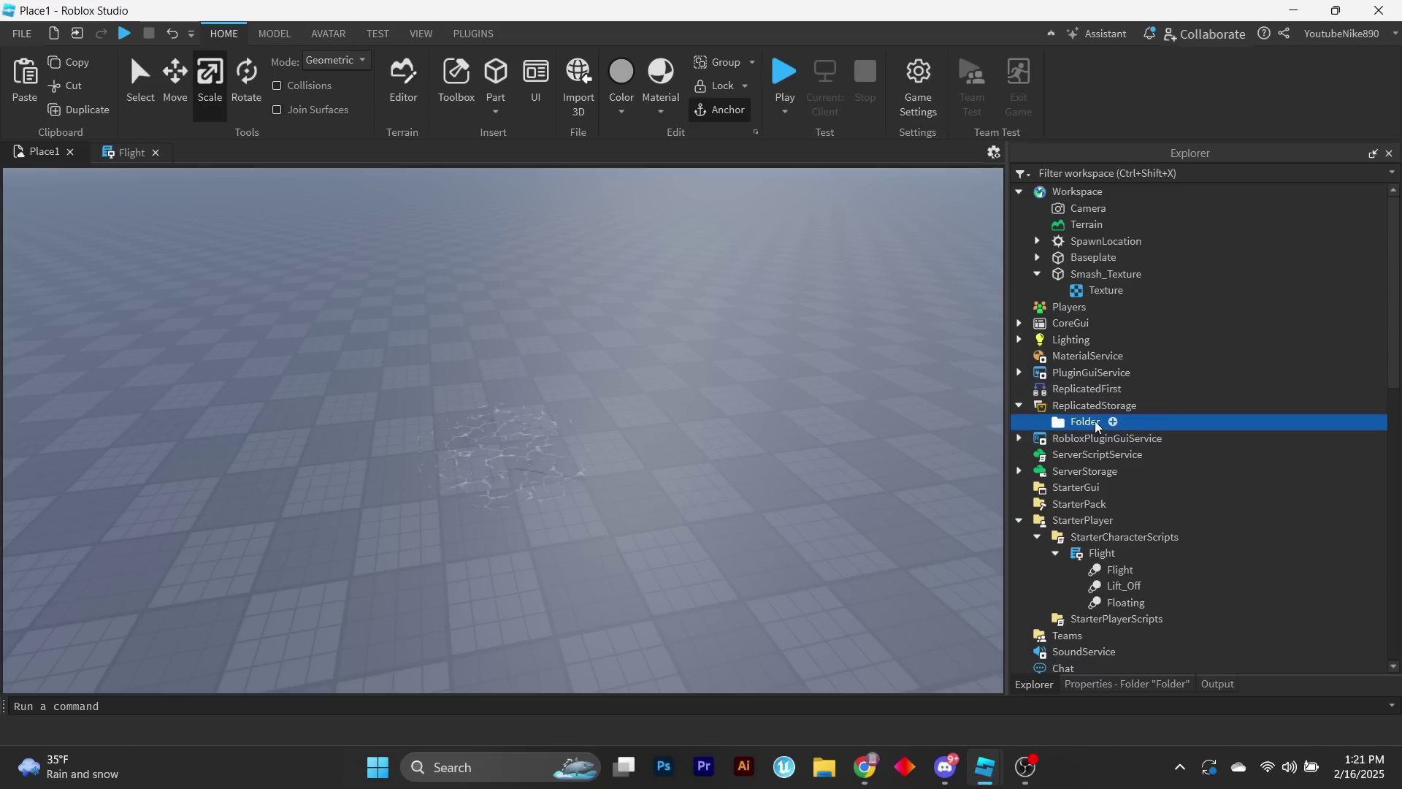
- Rename the ReplicatedStorage folder to PowerAssets and drop the Smash_Texture part inside it
{"action": "double_click", "coordinate": [1085, 421]}
{"action": "type", "text": "PowerA"}
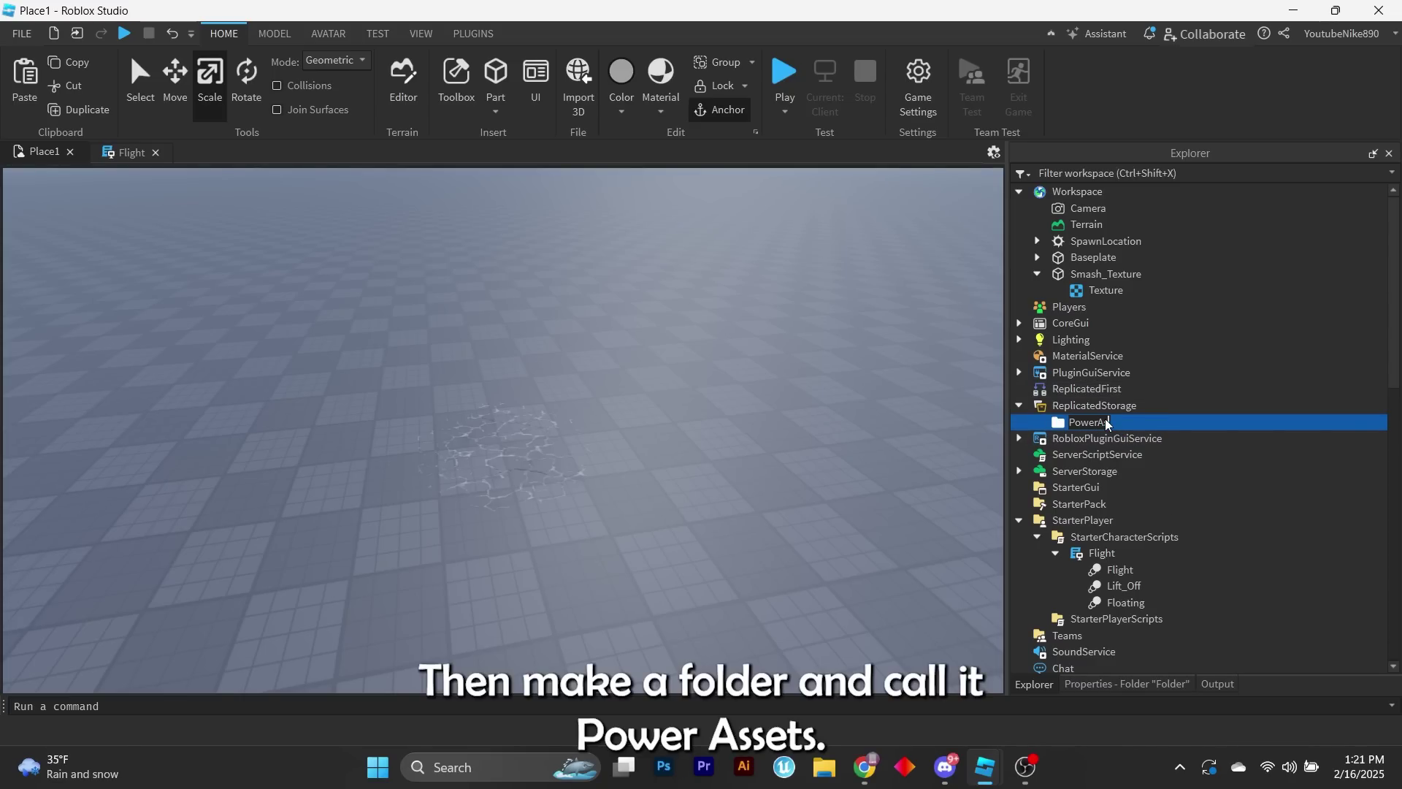
{"action": "type", "text": "ssets"}
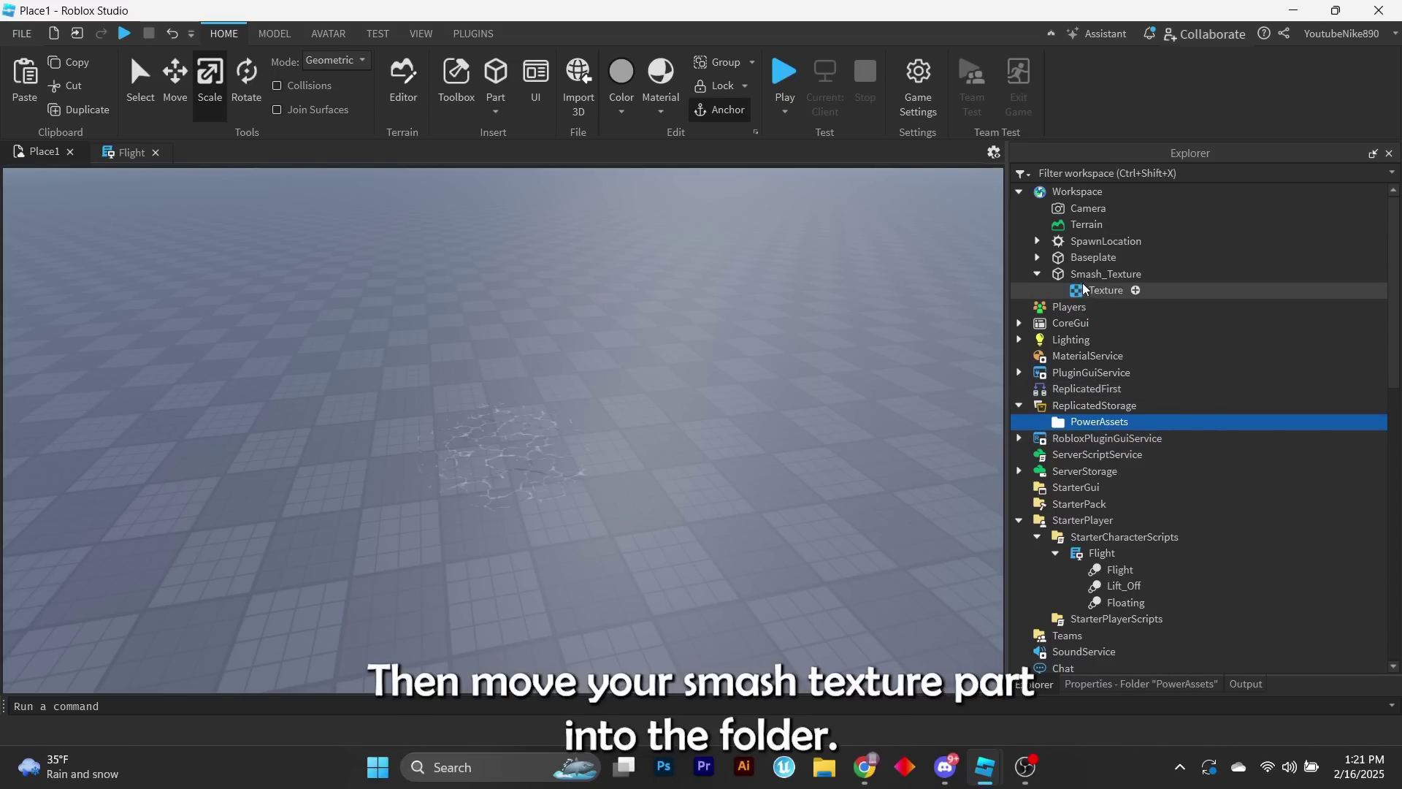
{"action": "left_click_drag", "start_coordinate": [1105, 274], "coordinate": [1144, 425]}
{"action": "left_click", "coordinate": [1151, 438]}
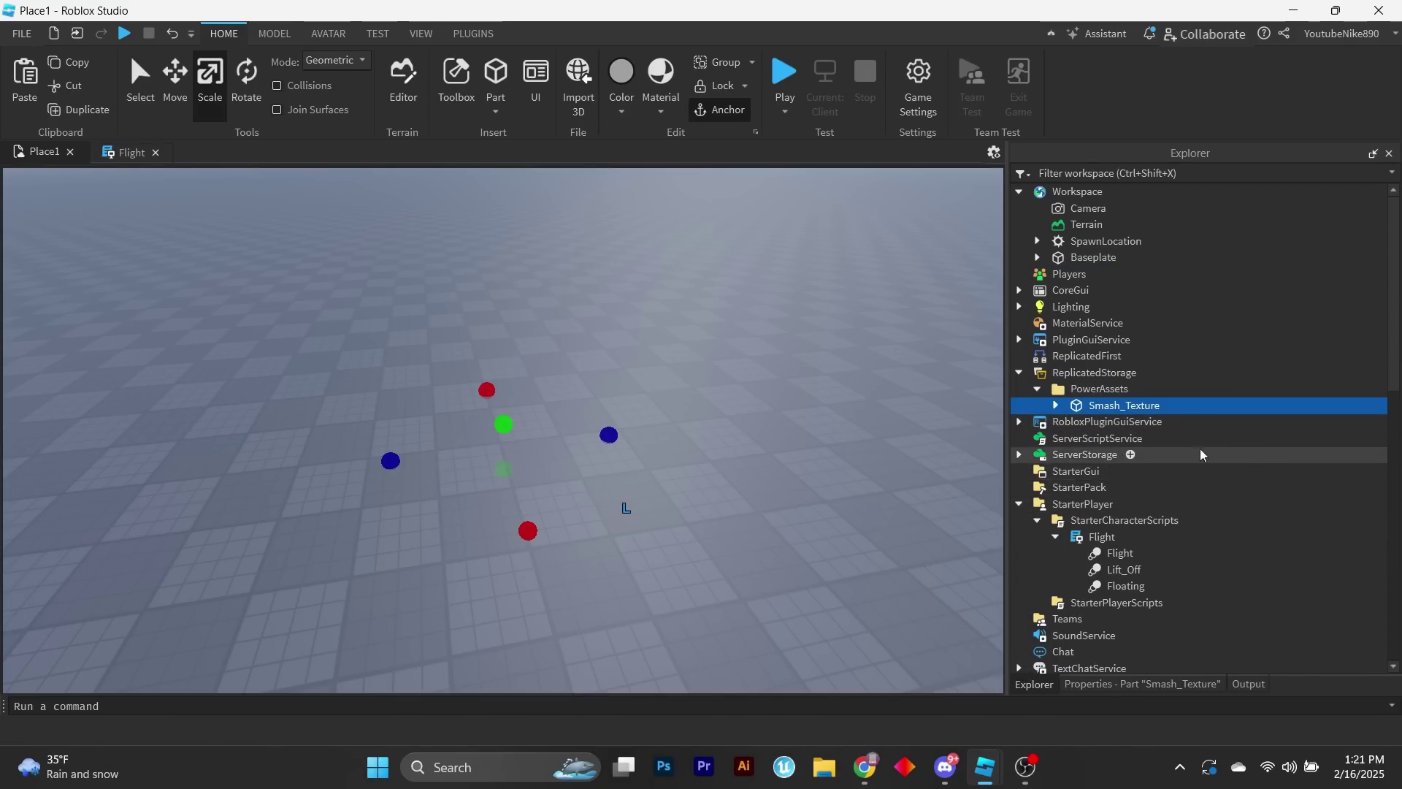
{"action": "left_click", "coordinate": [1200, 452]}
{"action": "type", "text": "fold"}
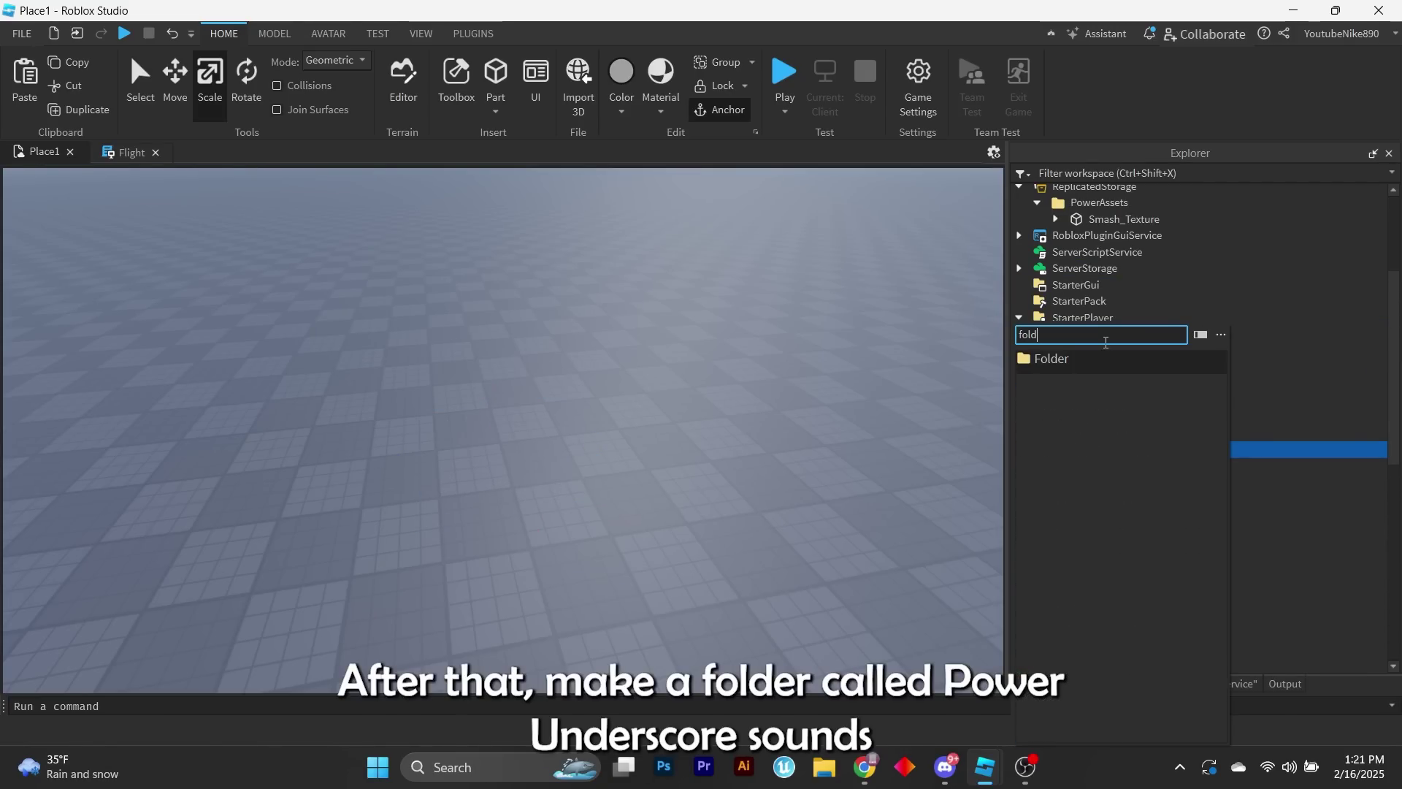
- Create a Power_Sounds folder under SoundService and paste the copied sounds into it
{"action": "left_click", "coordinate": [1032, 360]}
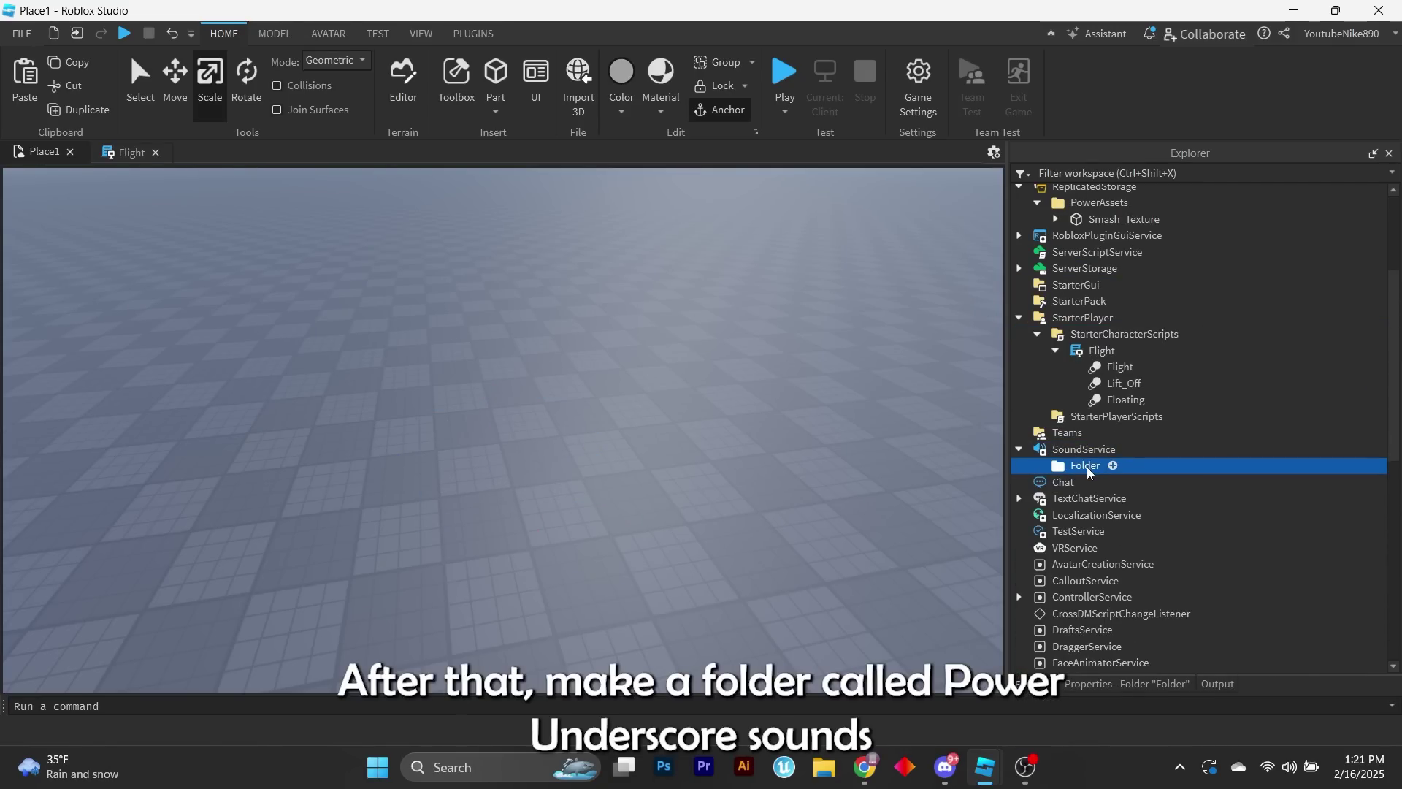
{"action": "type", "text": "Power_Sounds"}
{"action": "key", "text": "Return"}
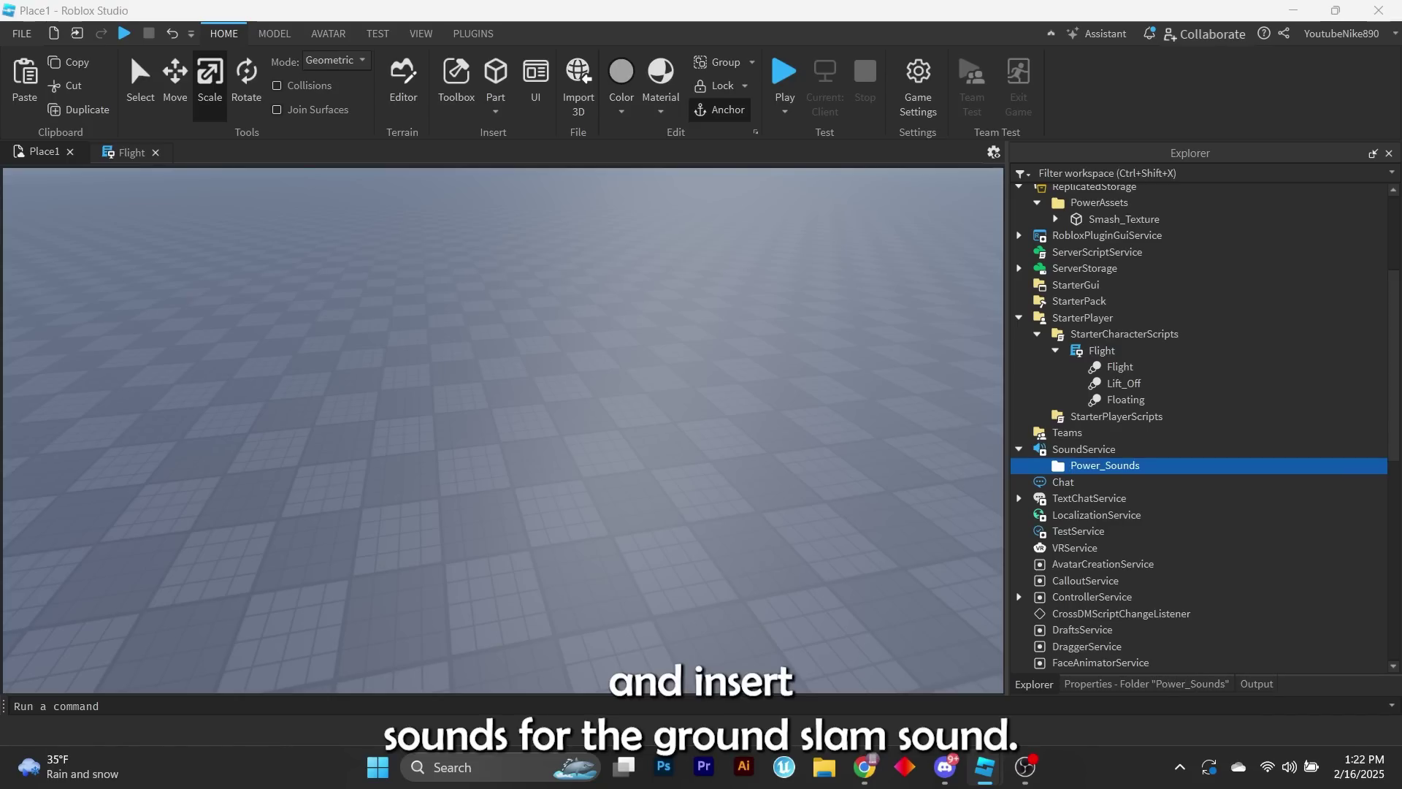
{"action": "right_click", "coordinate": [1118, 466]}
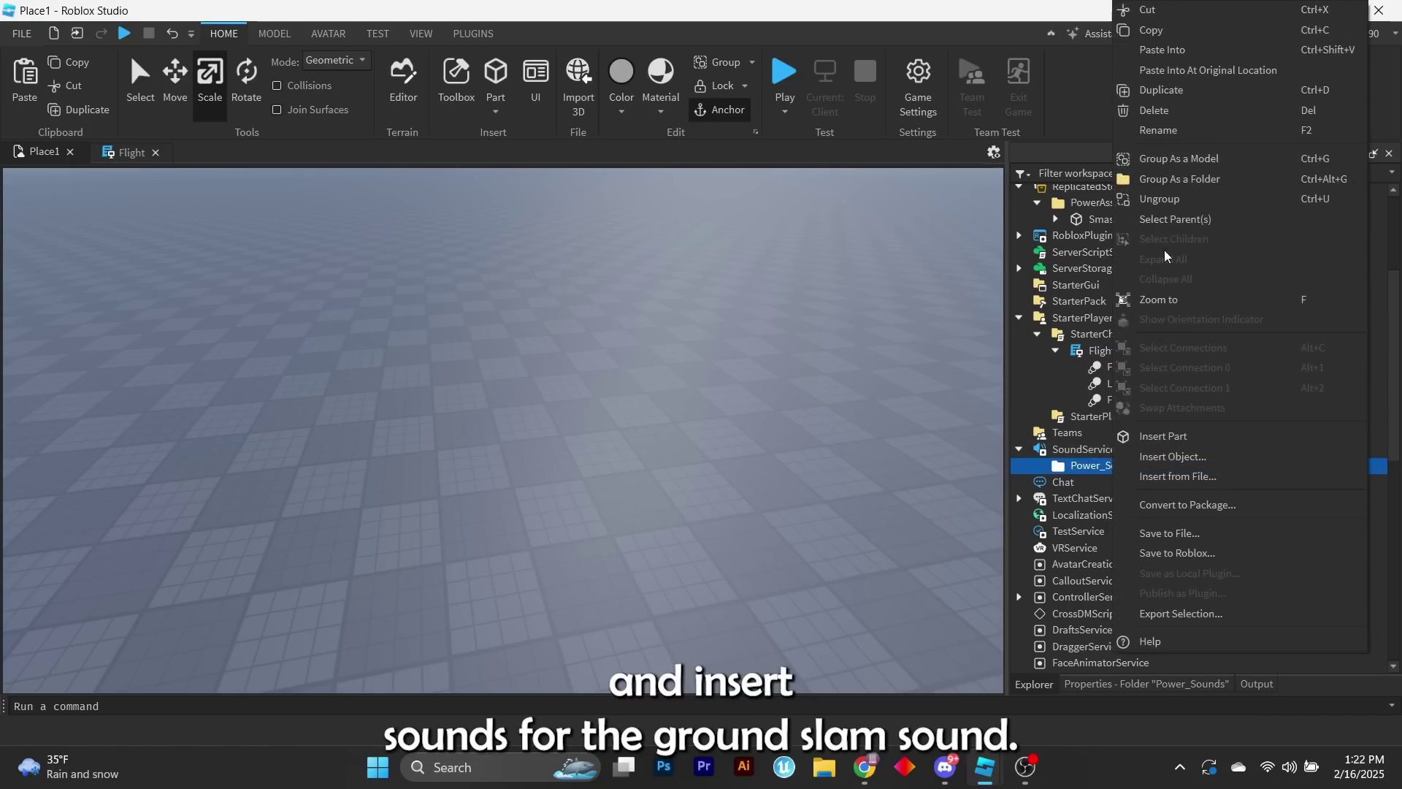
{"action": "left_click", "coordinate": [1183, 44]}
- Check the Ground_Slam sound's properties, then select the Wind sound
{"action": "left_click", "coordinate": [1120, 482]}
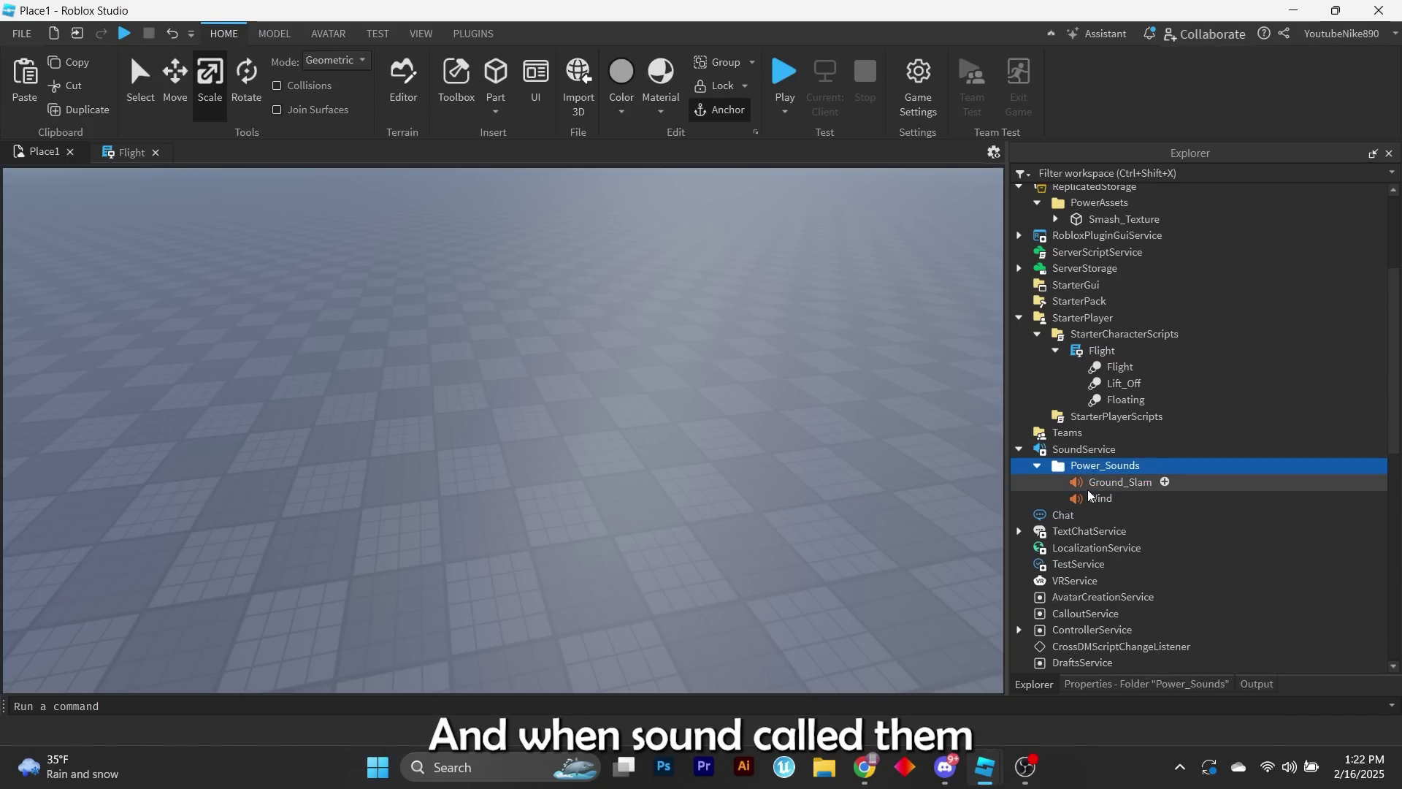
{"action": "left_click", "coordinate": [1144, 684]}
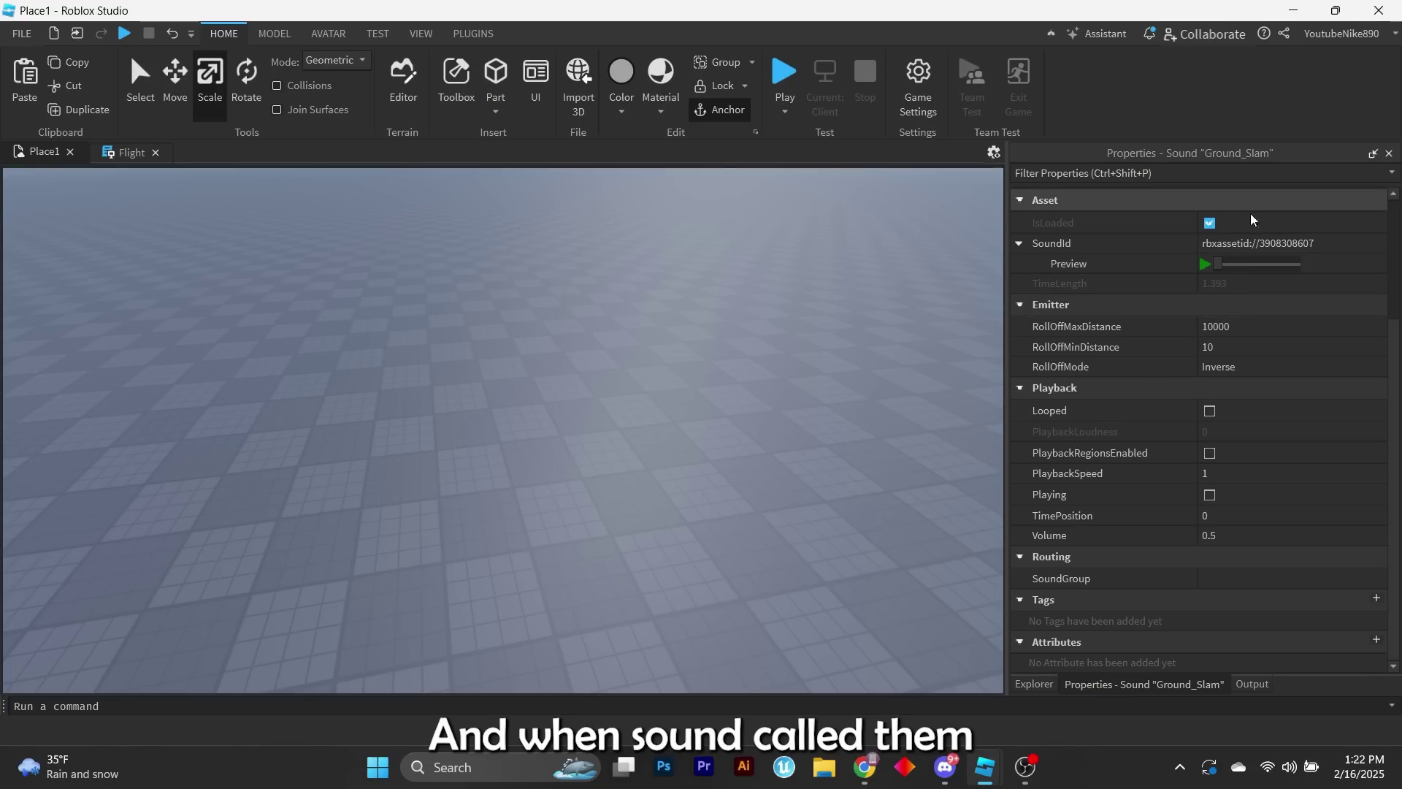
{"action": "left_click", "coordinate": [1034, 685]}
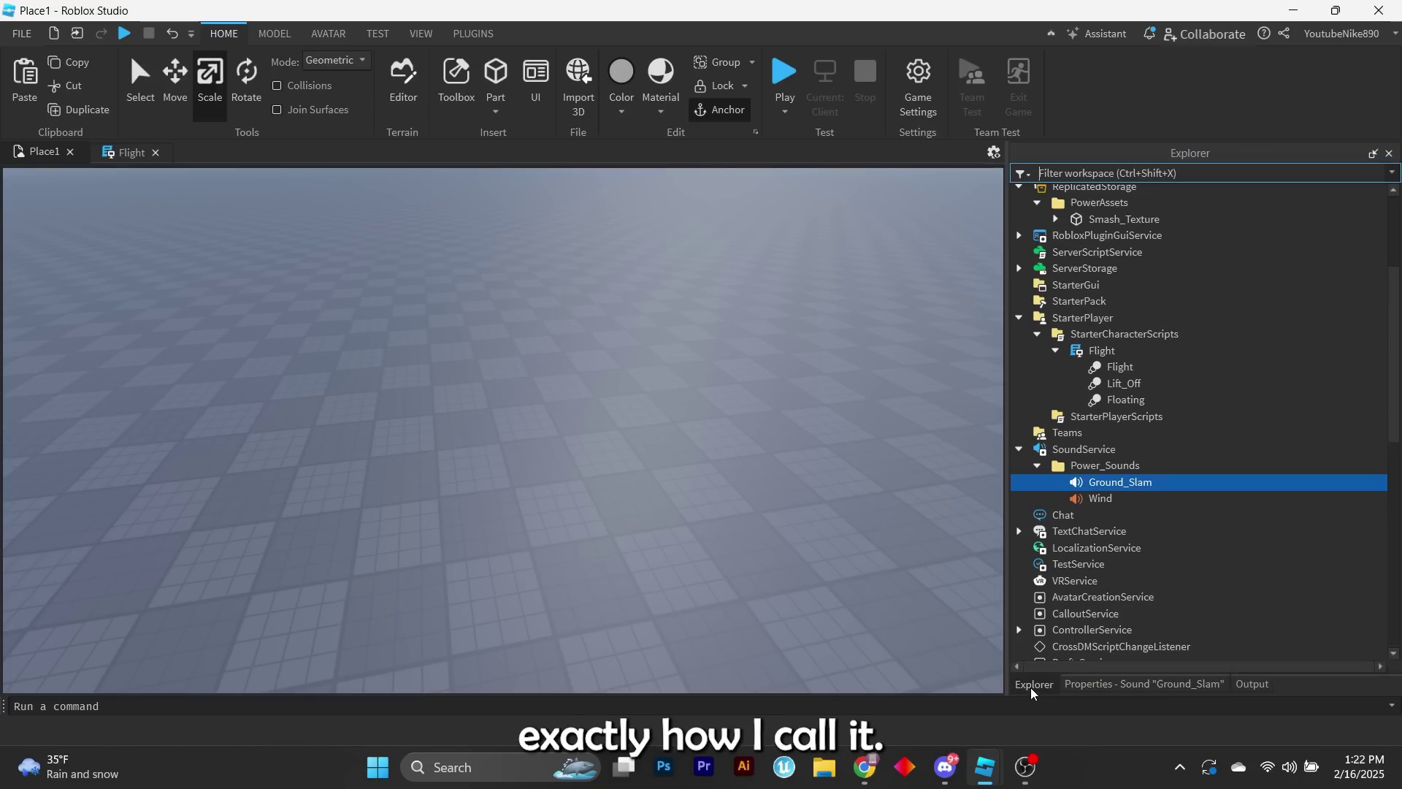
{"action": "left_click", "coordinate": [1101, 498]}
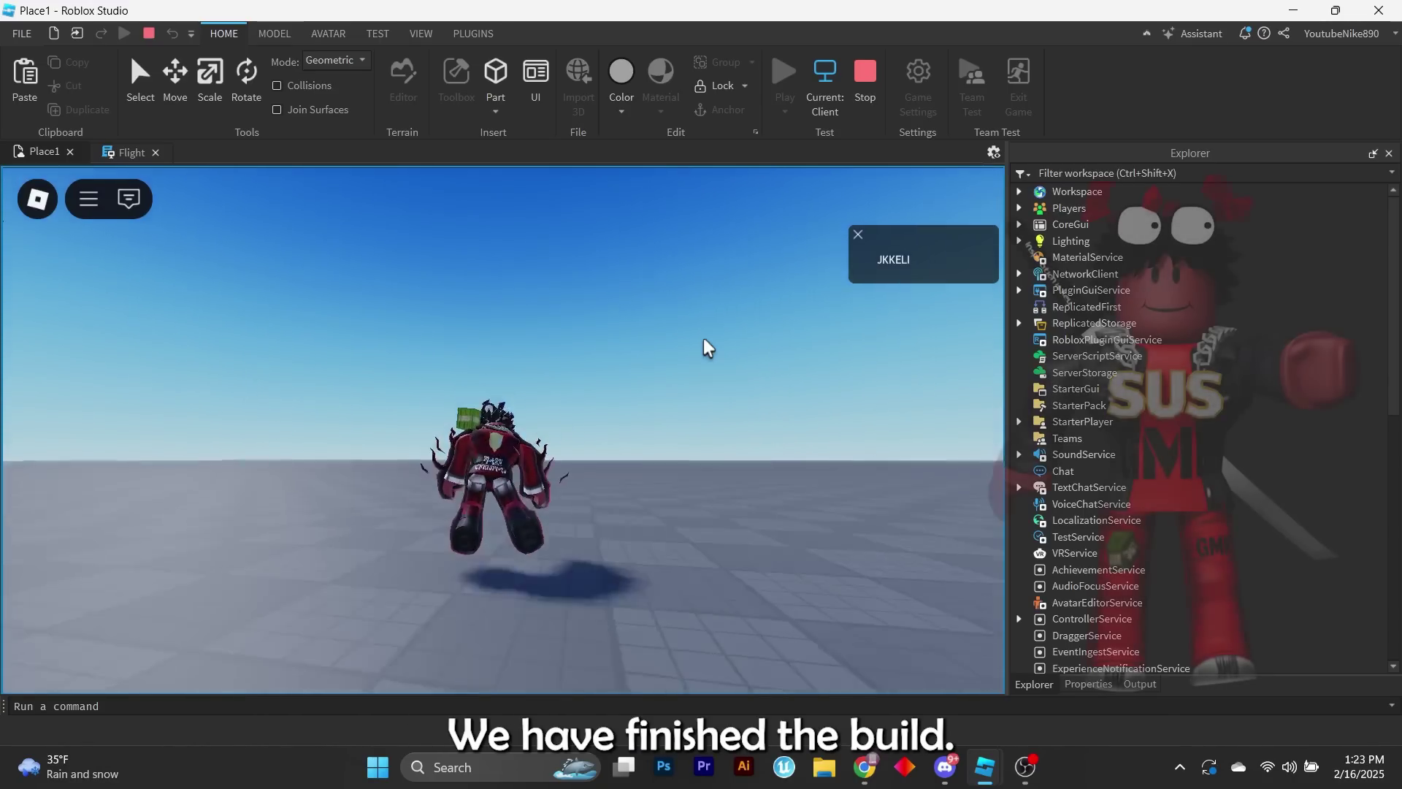